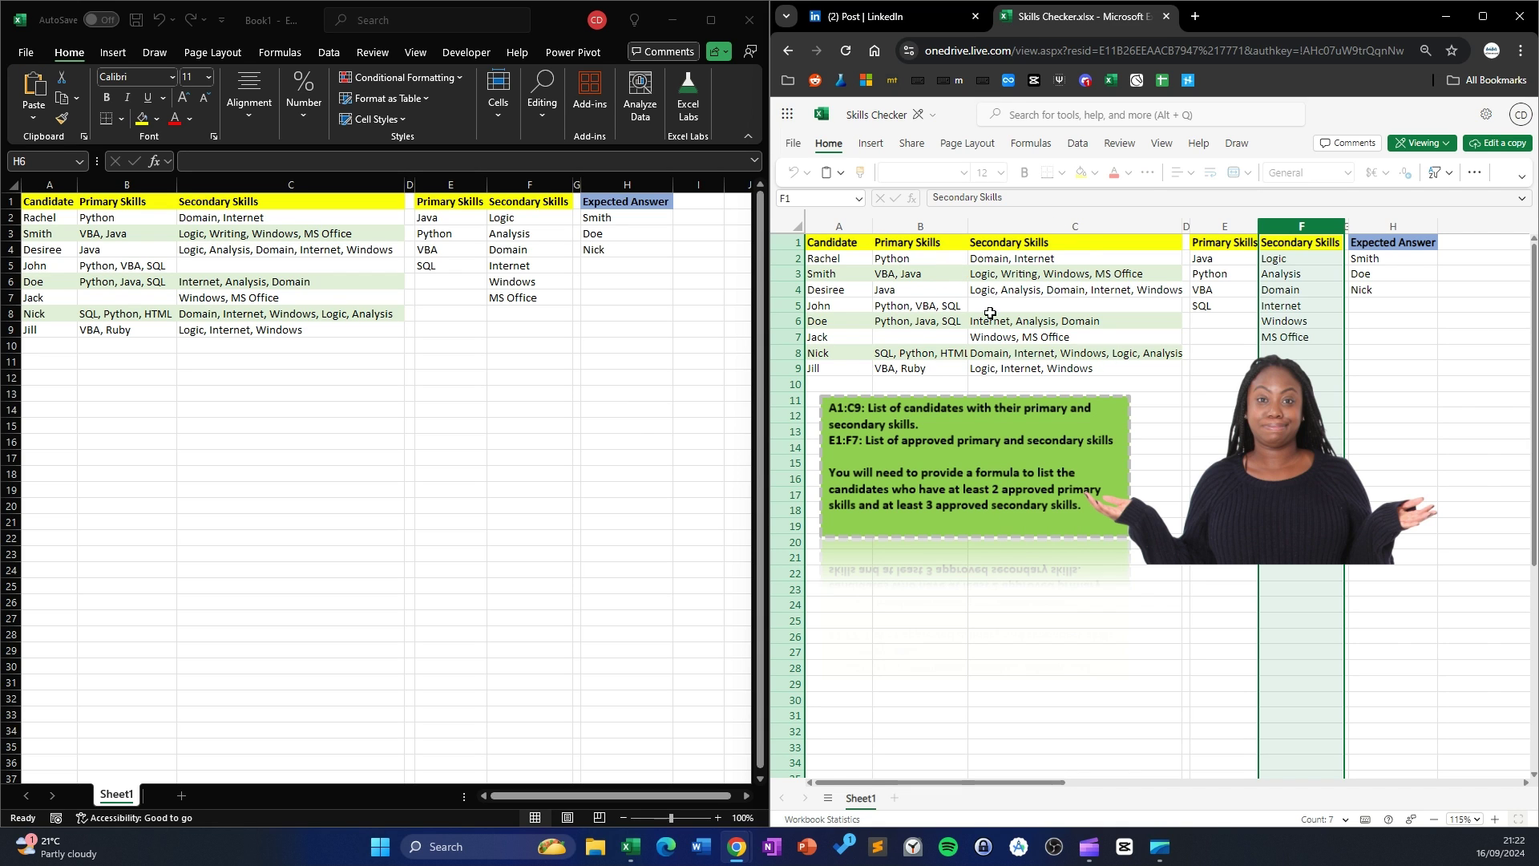
Examine the candidates' primary and secondary skills, the approved skill lists and the expected answer in both workbooks
left_click(1224, 226, "shift")
left_click(1291, 224)
left_click_drag(832, 259, 833, 369)
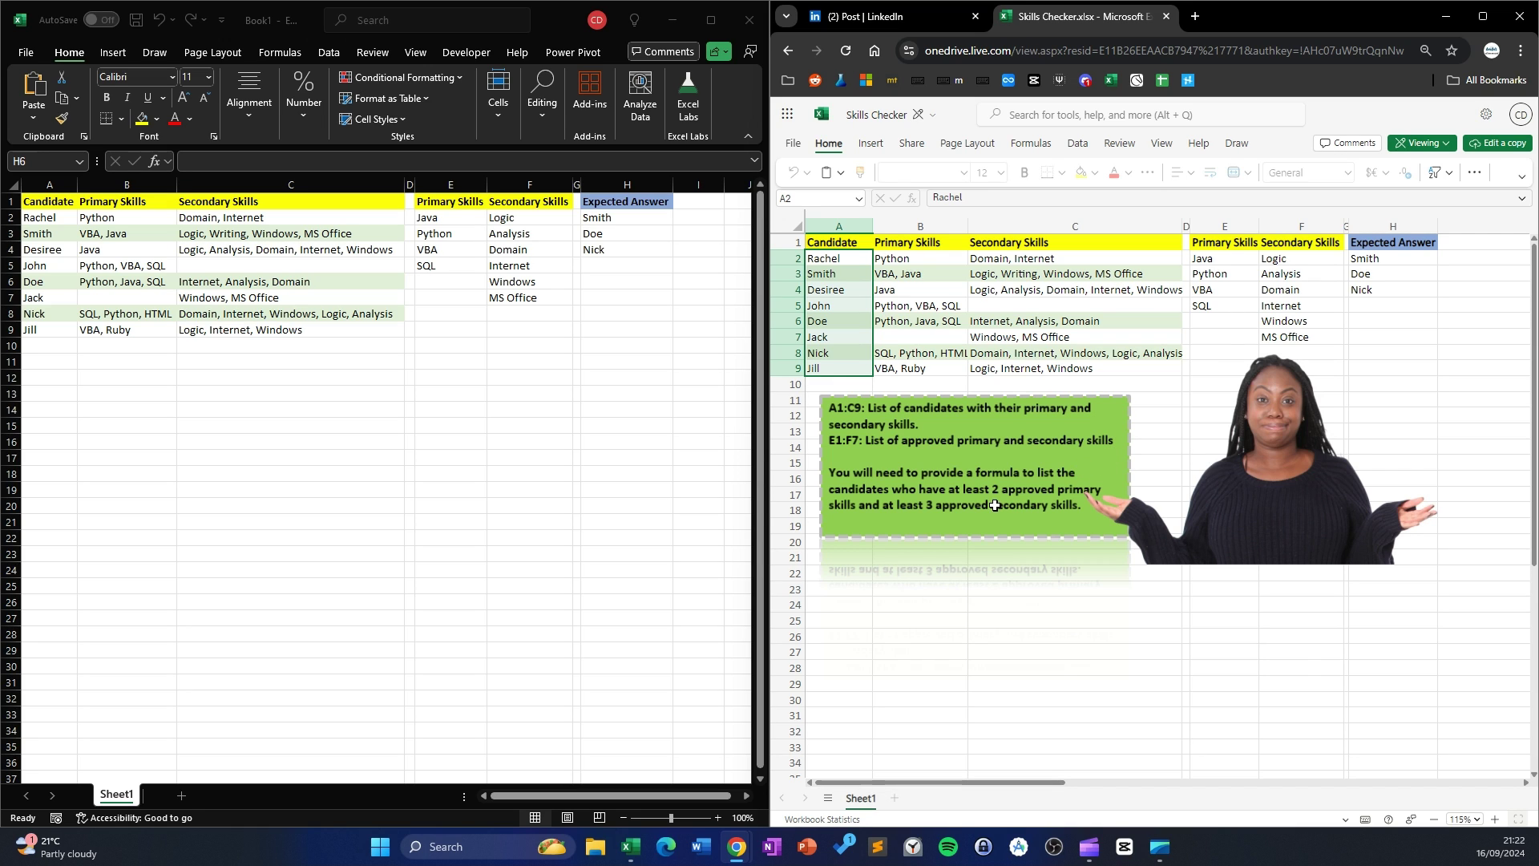
left_click_drag(1227, 260, 1217, 313)
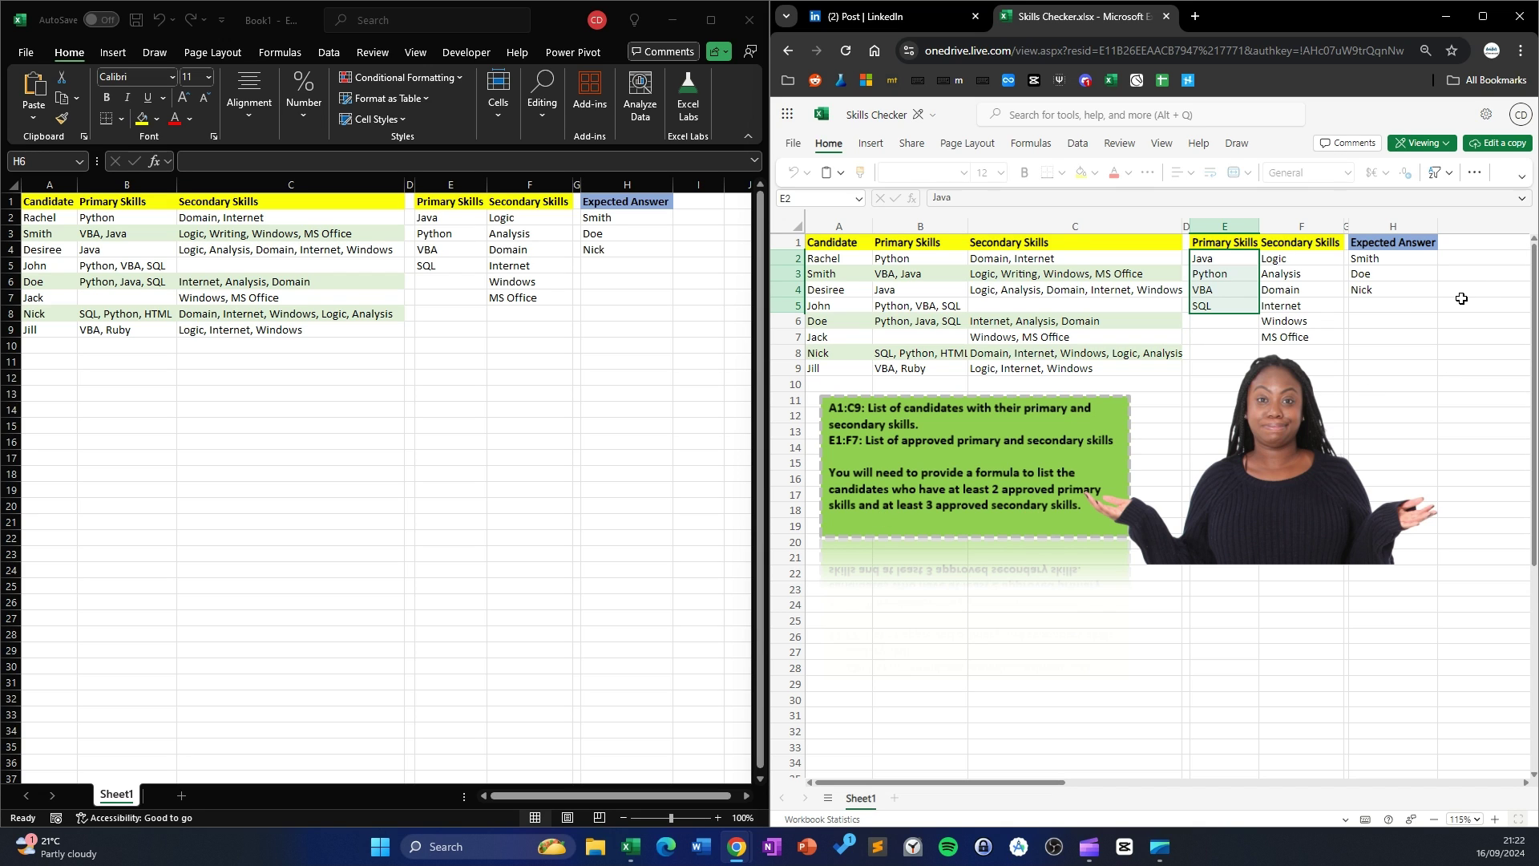
left_click_drag(1287, 261, 1299, 332)
left_click(1426, 337)
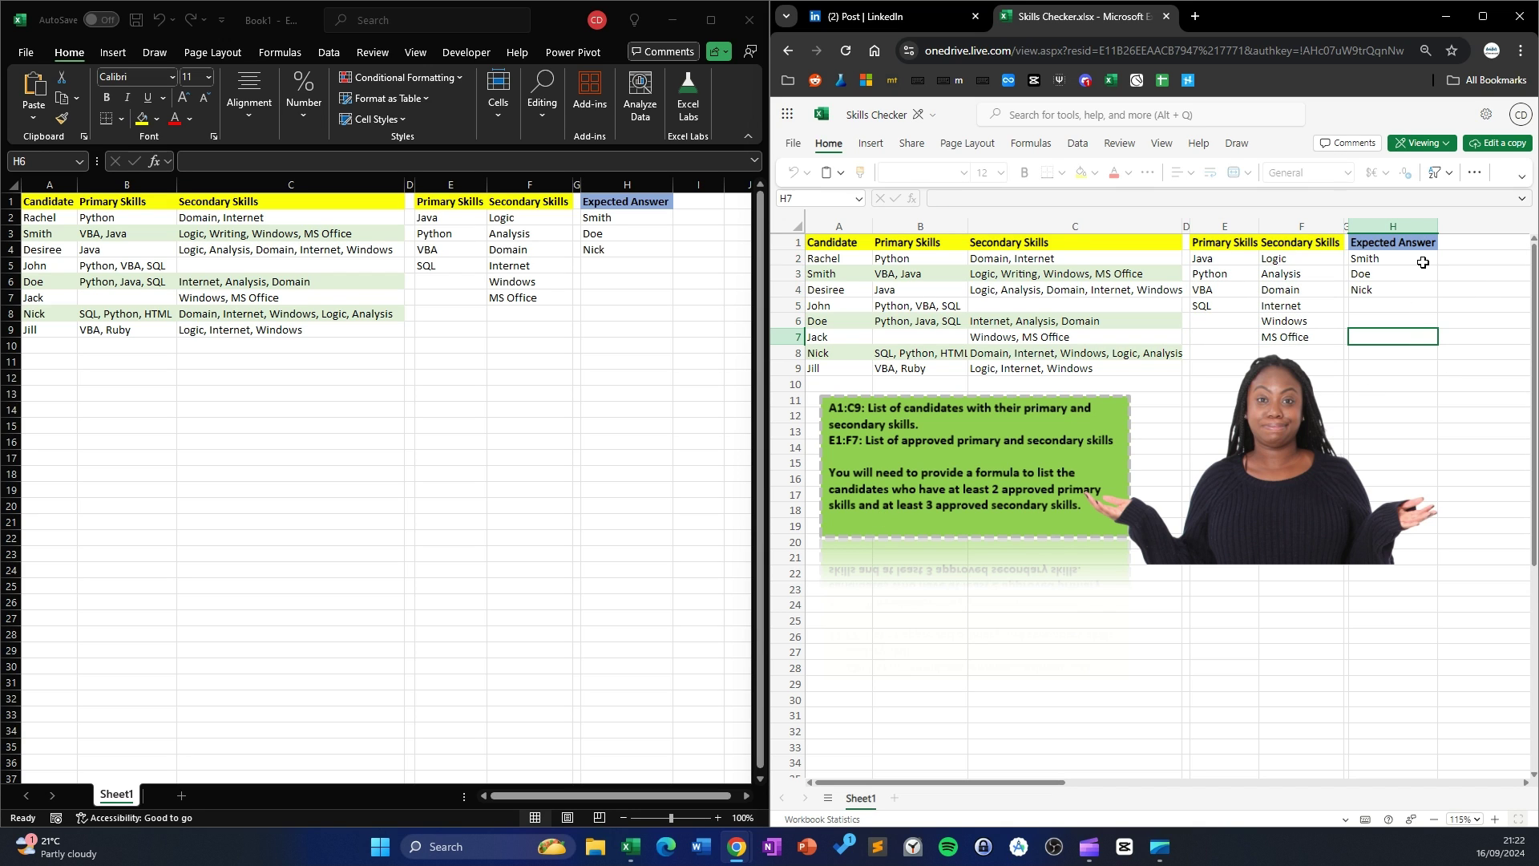
left_click_drag(1420, 258, 1407, 289)
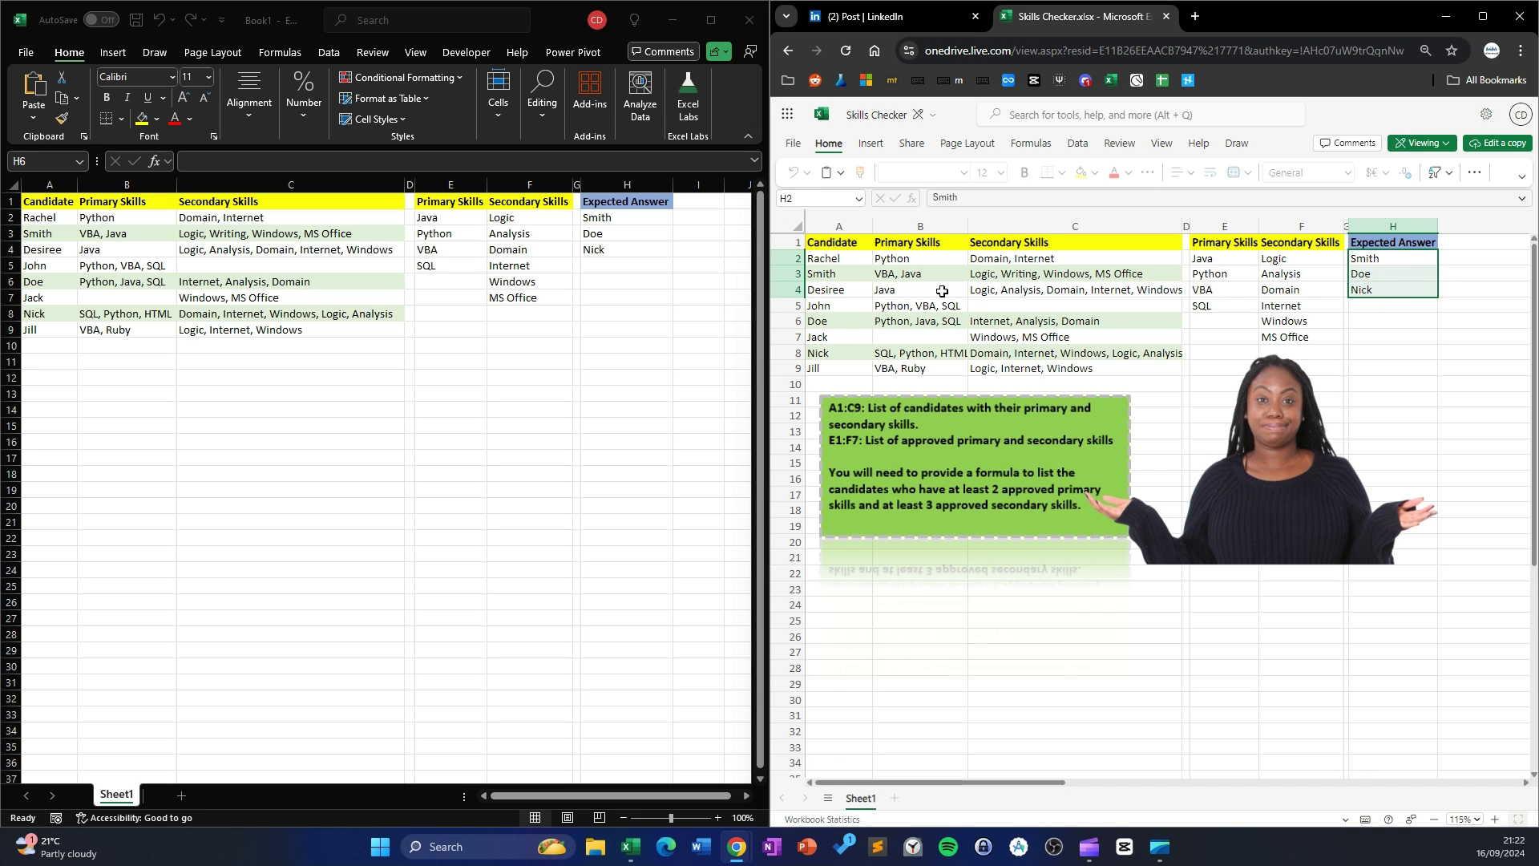
left_click(854, 276)
left_click(844, 322)
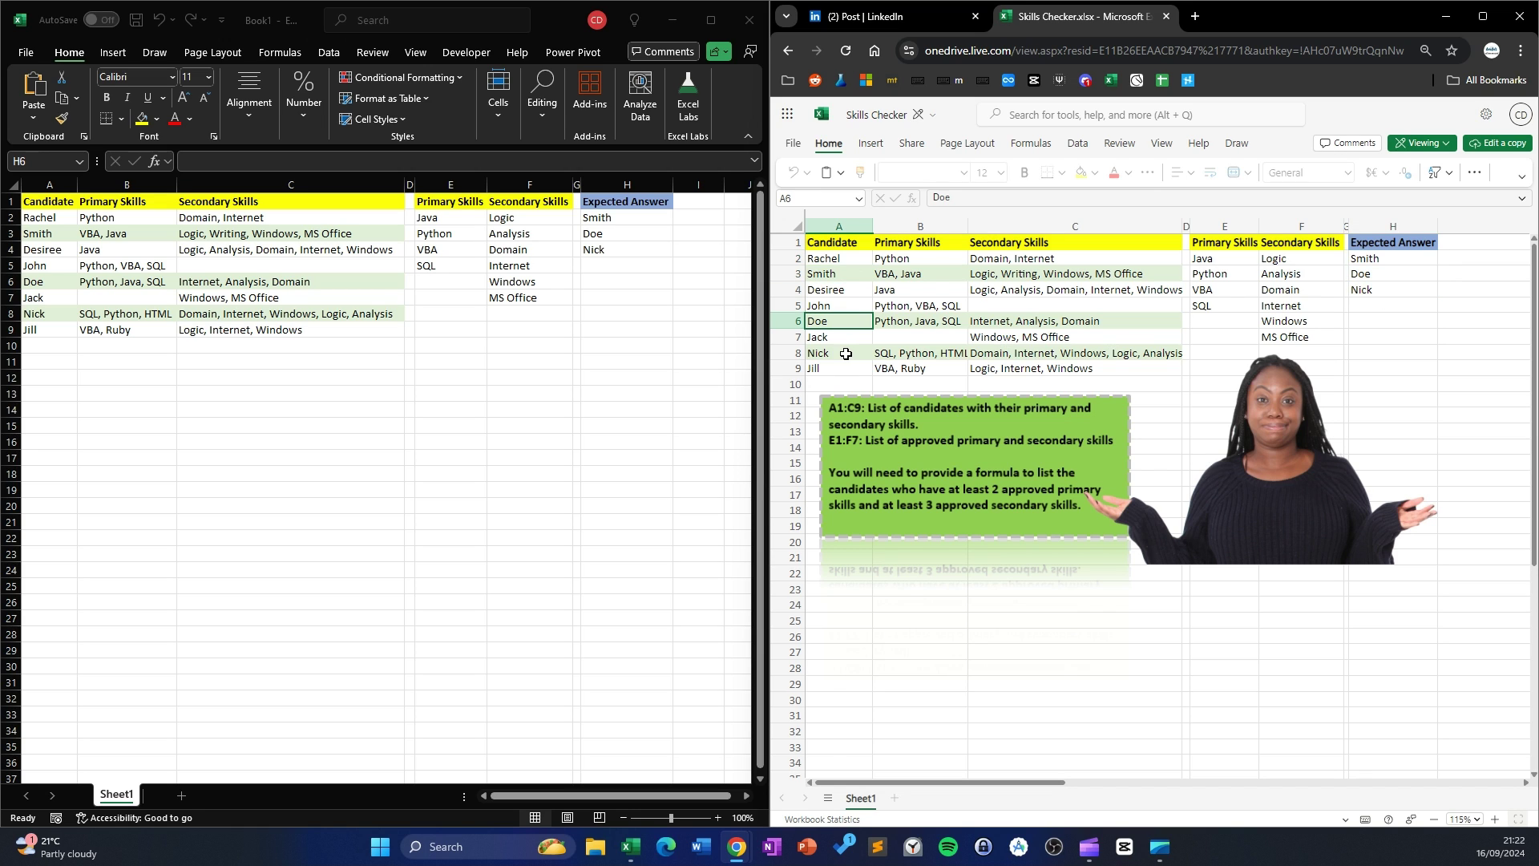
left_click(846, 358)
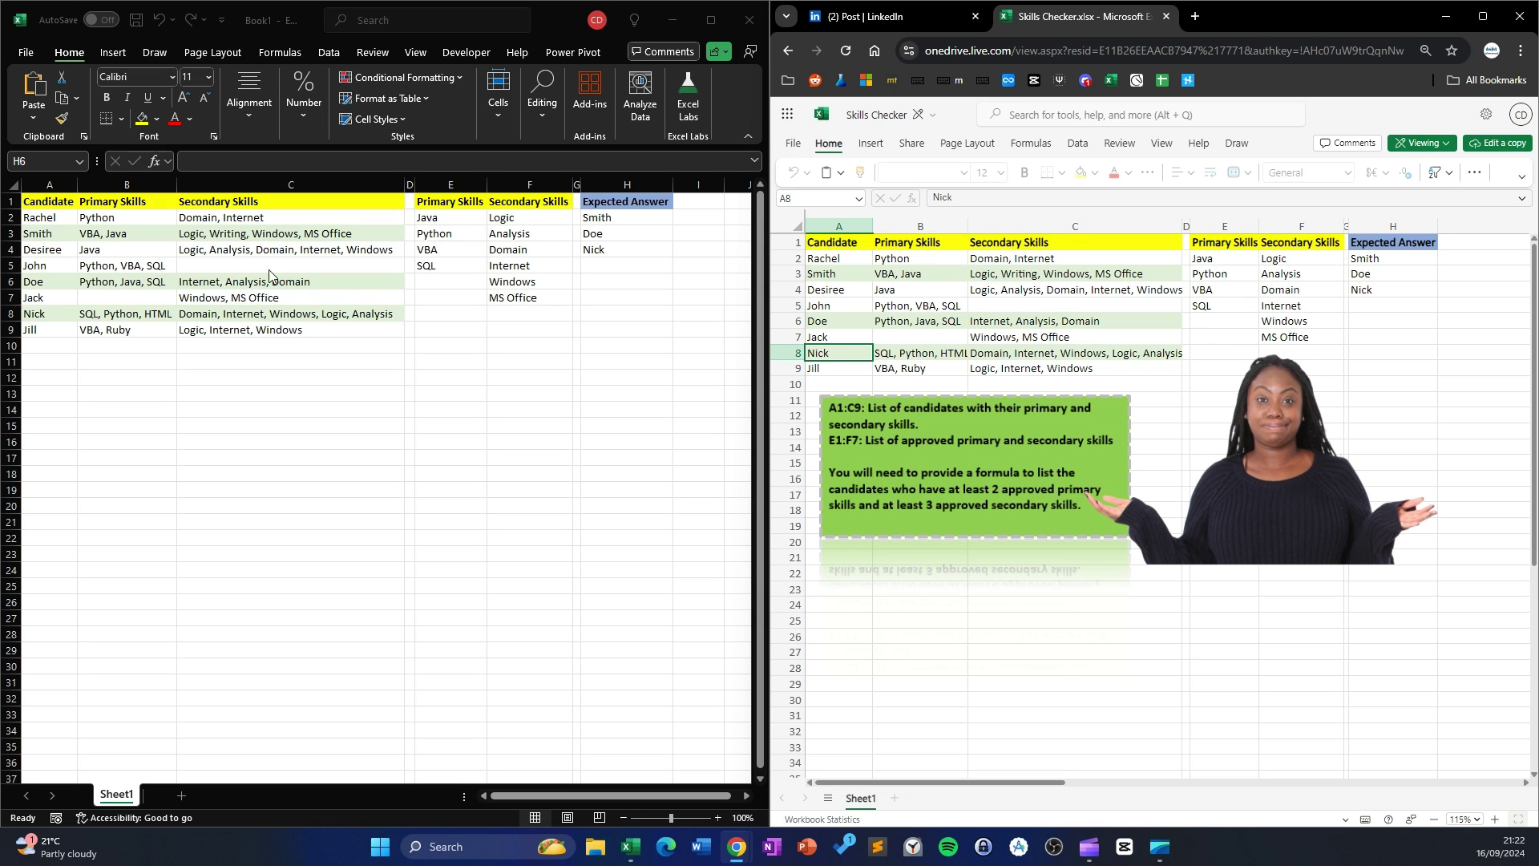
left_click(236, 237)
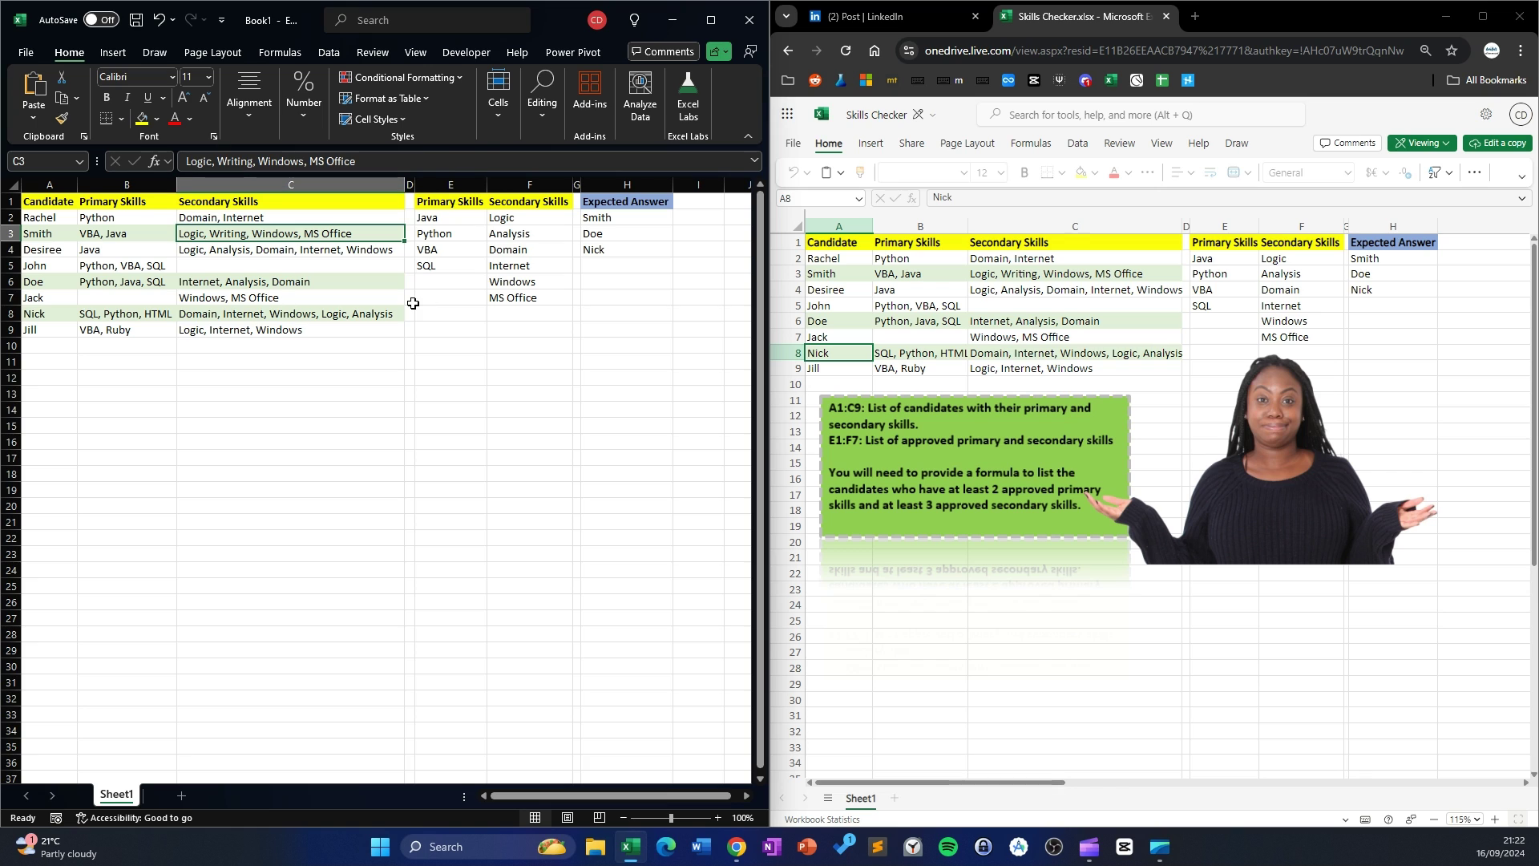
left_click(255, 185)
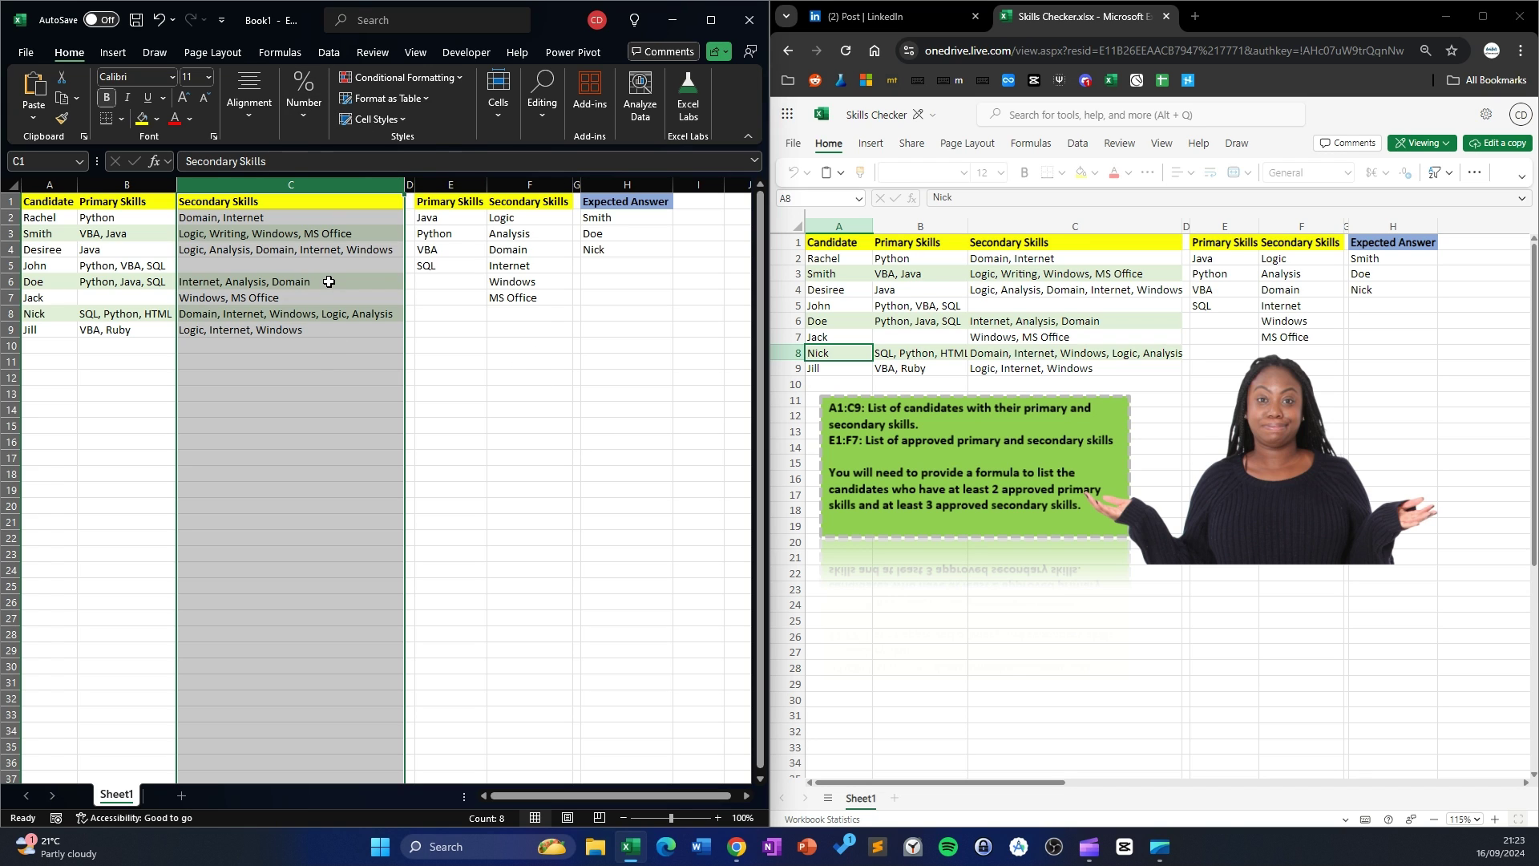
Enter a FILTER formula in cell H6 with candidates A2:A9 as the array and an empty include argument
left_click(612, 282)
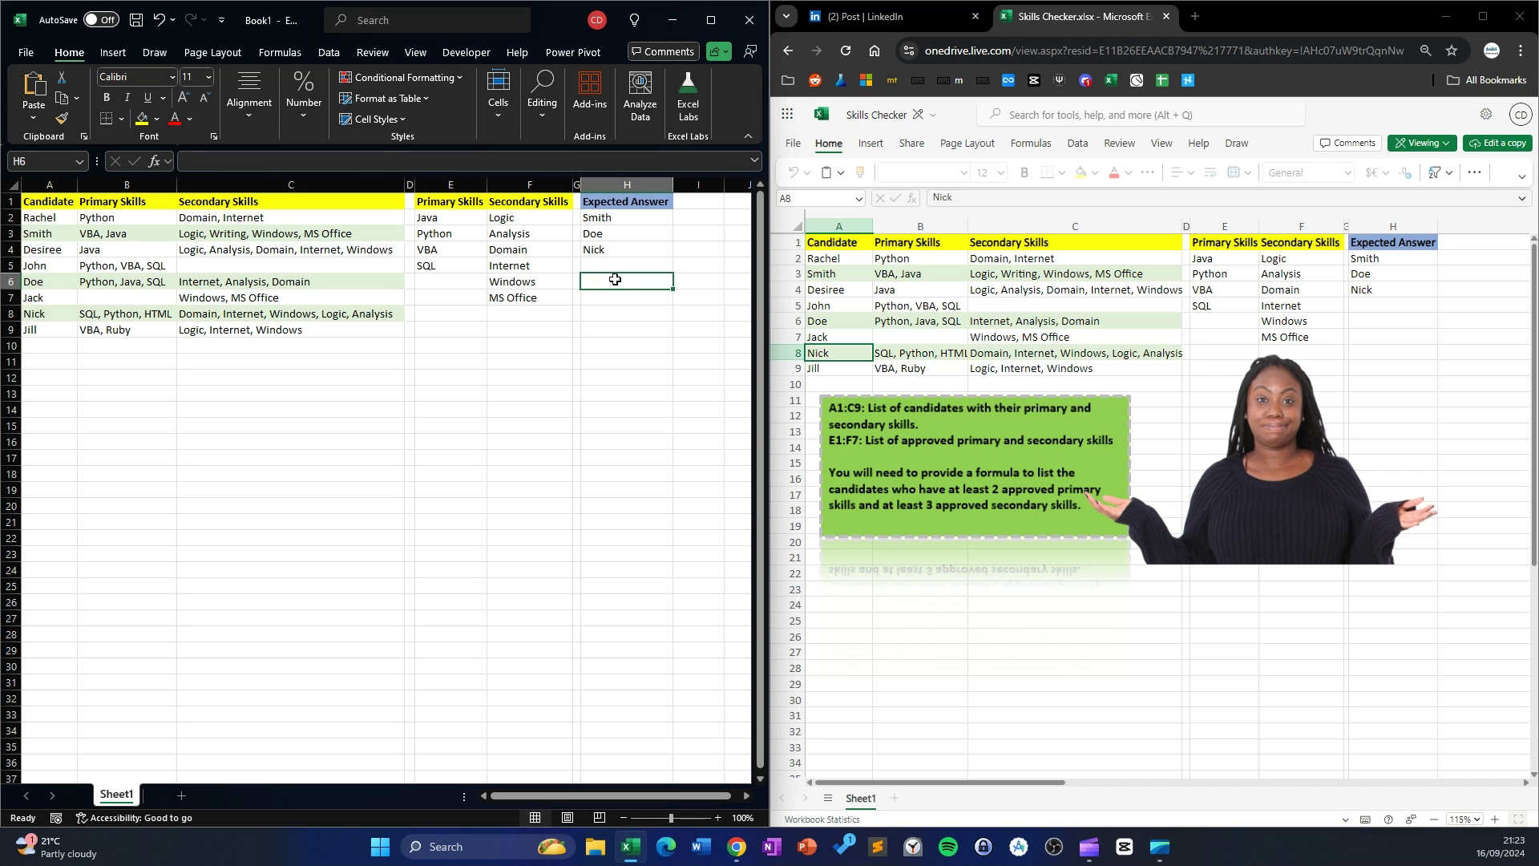
type("=")
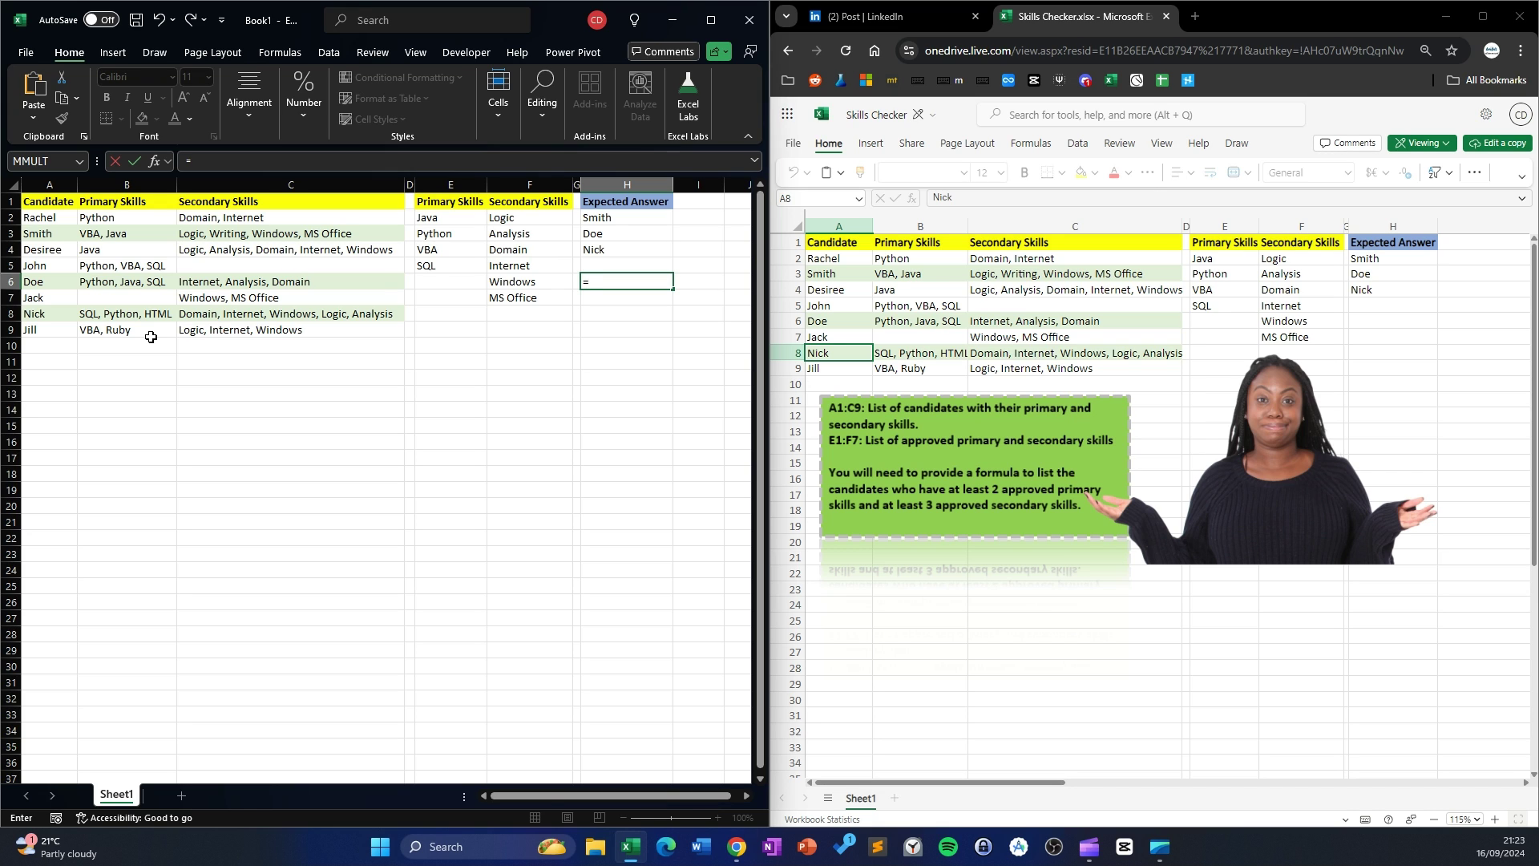
type("filte")
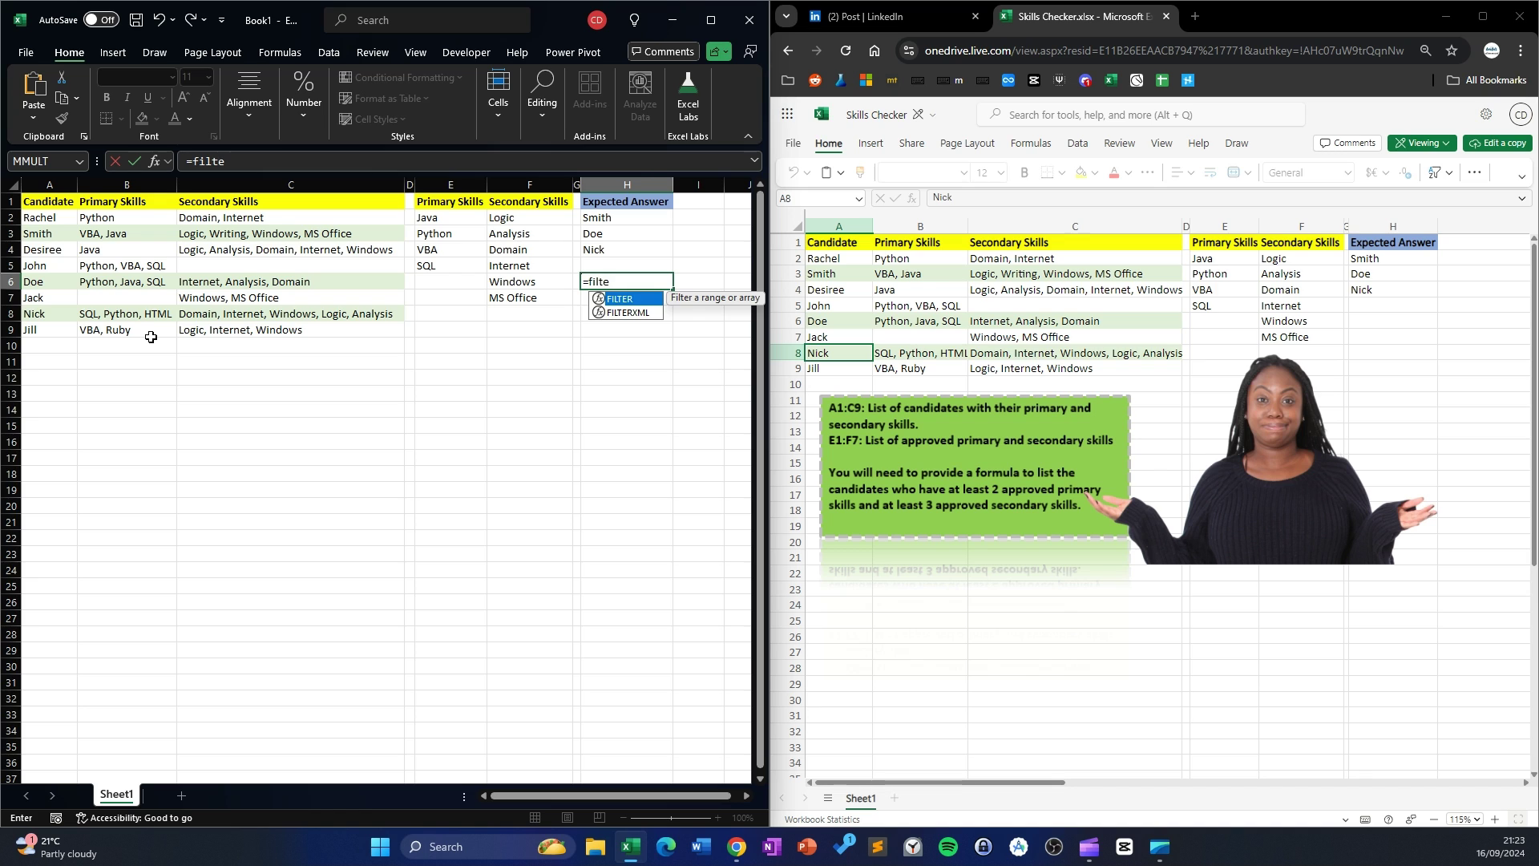
key("Right")
left_click(622, 282)
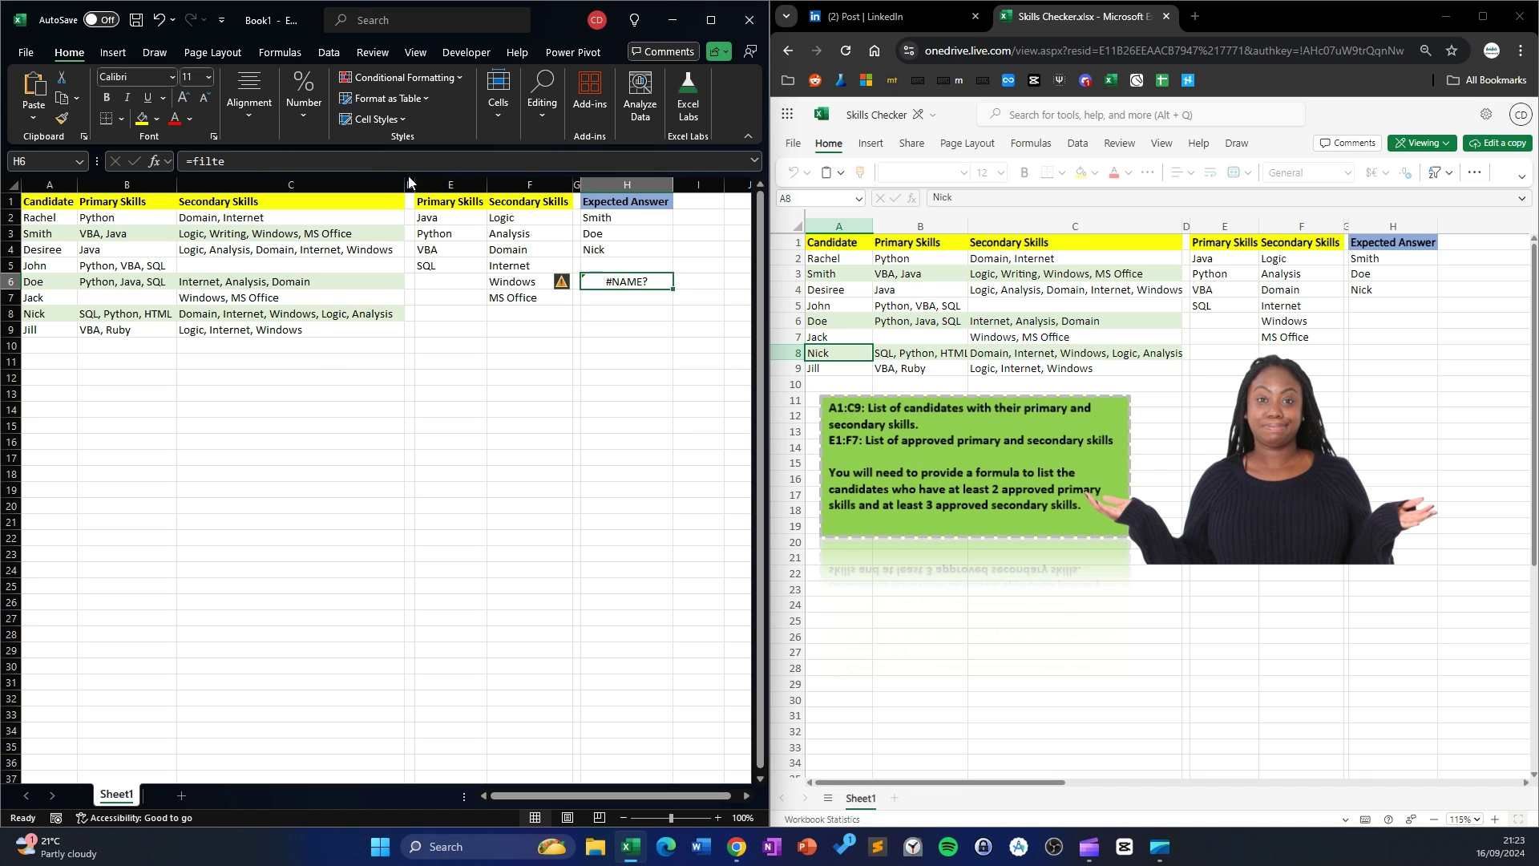
left_click(255, 162)
type("8")
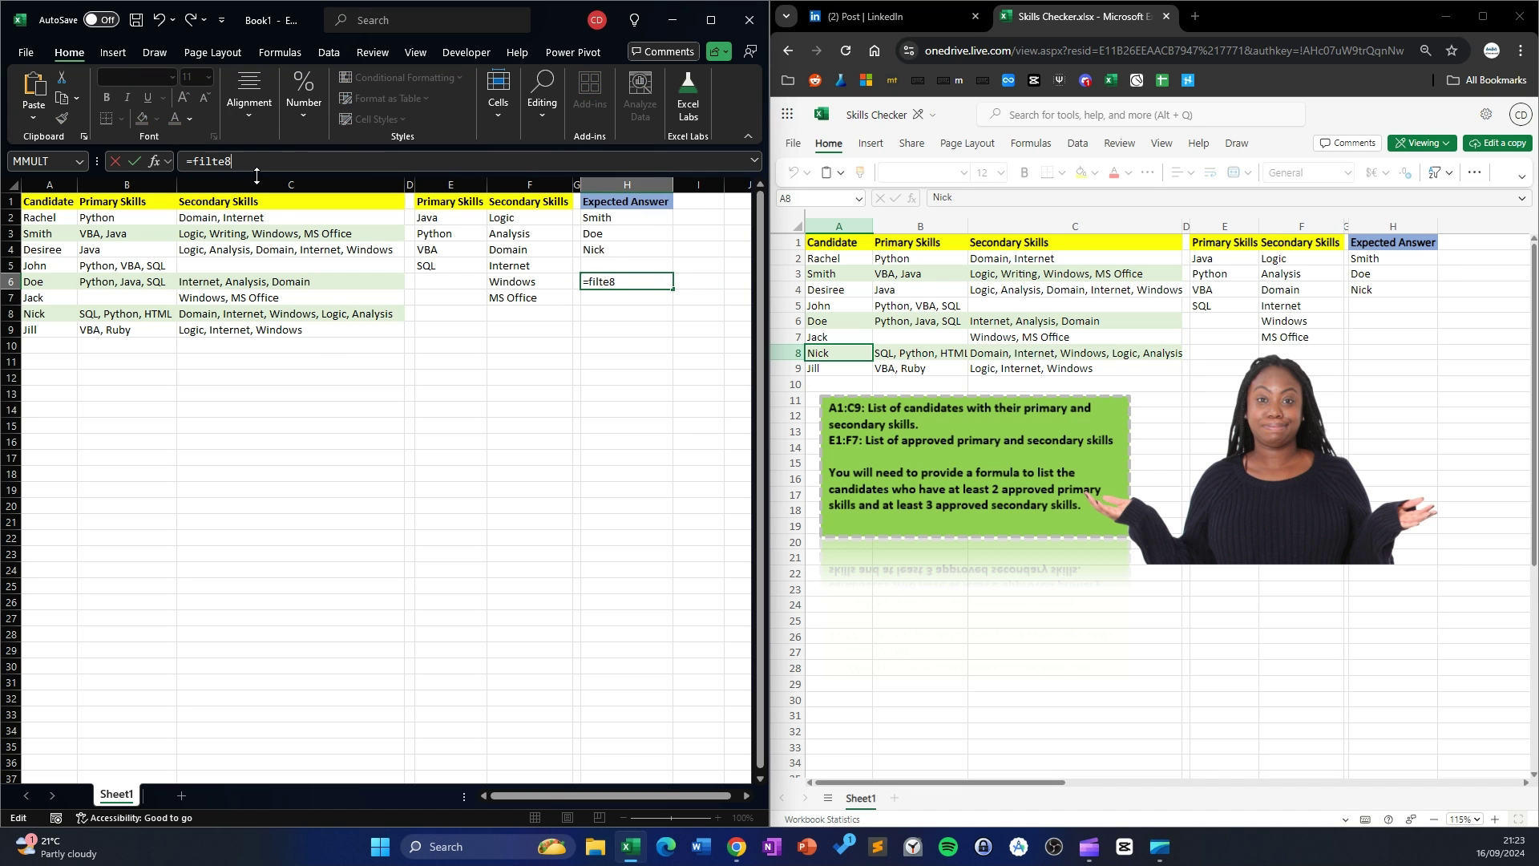
key("BackSpace")
type("r")
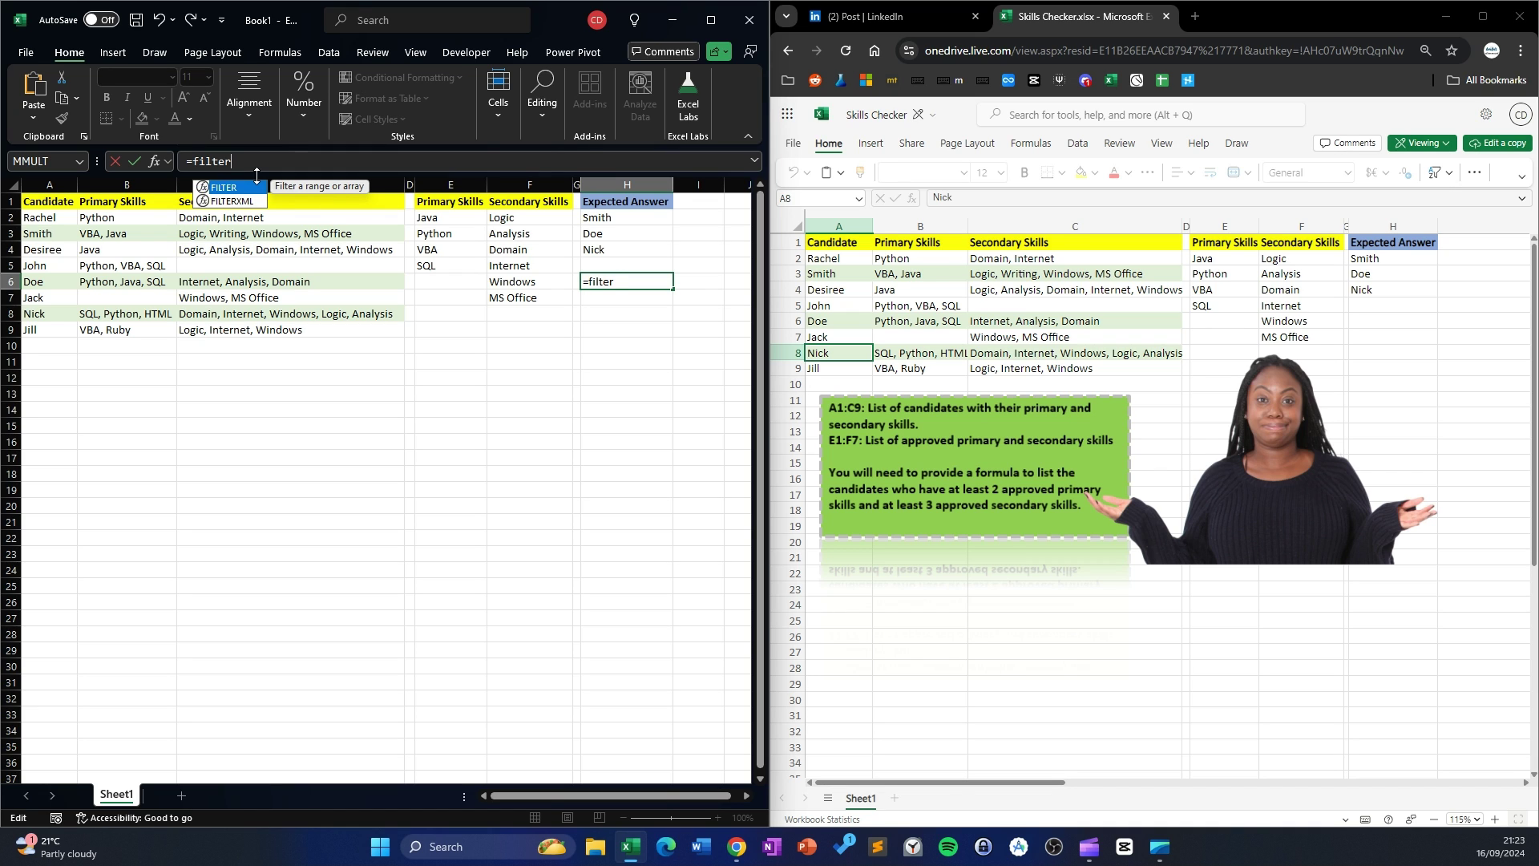
type("(")
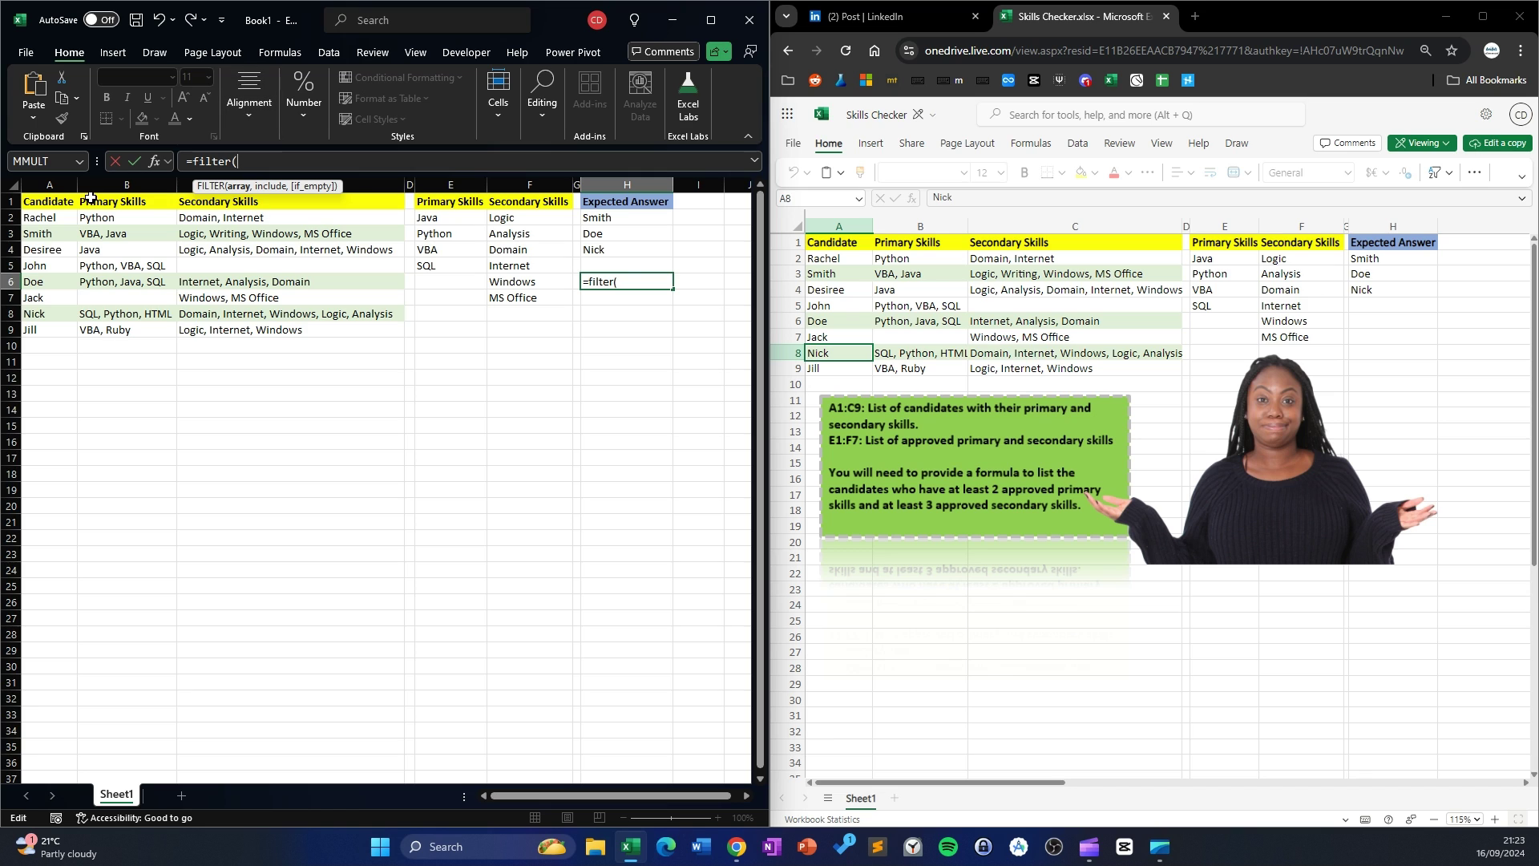
left_click_drag(41, 216, 45, 322)
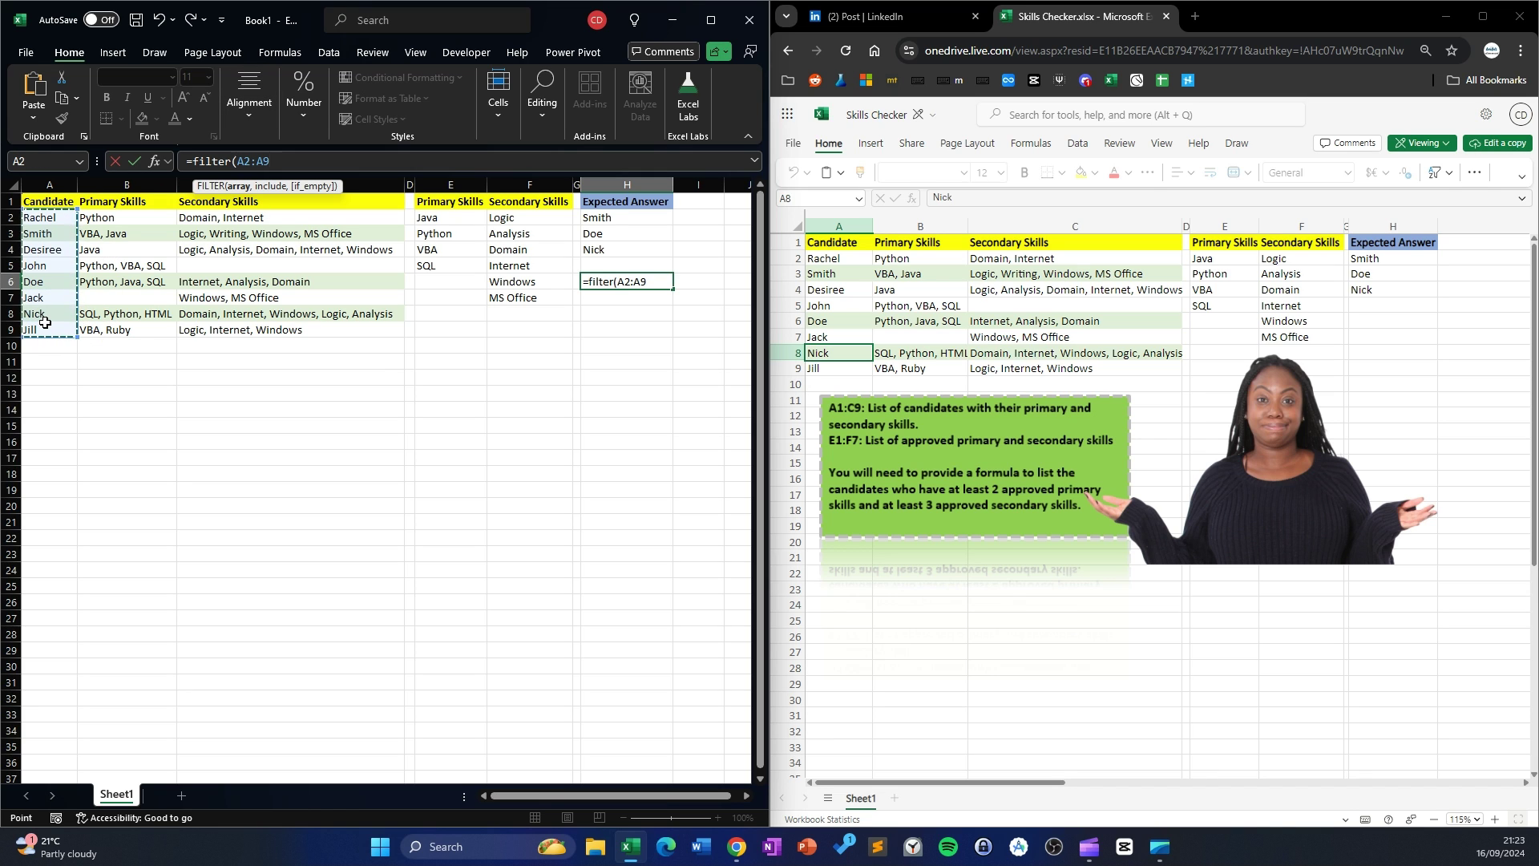
type(",")
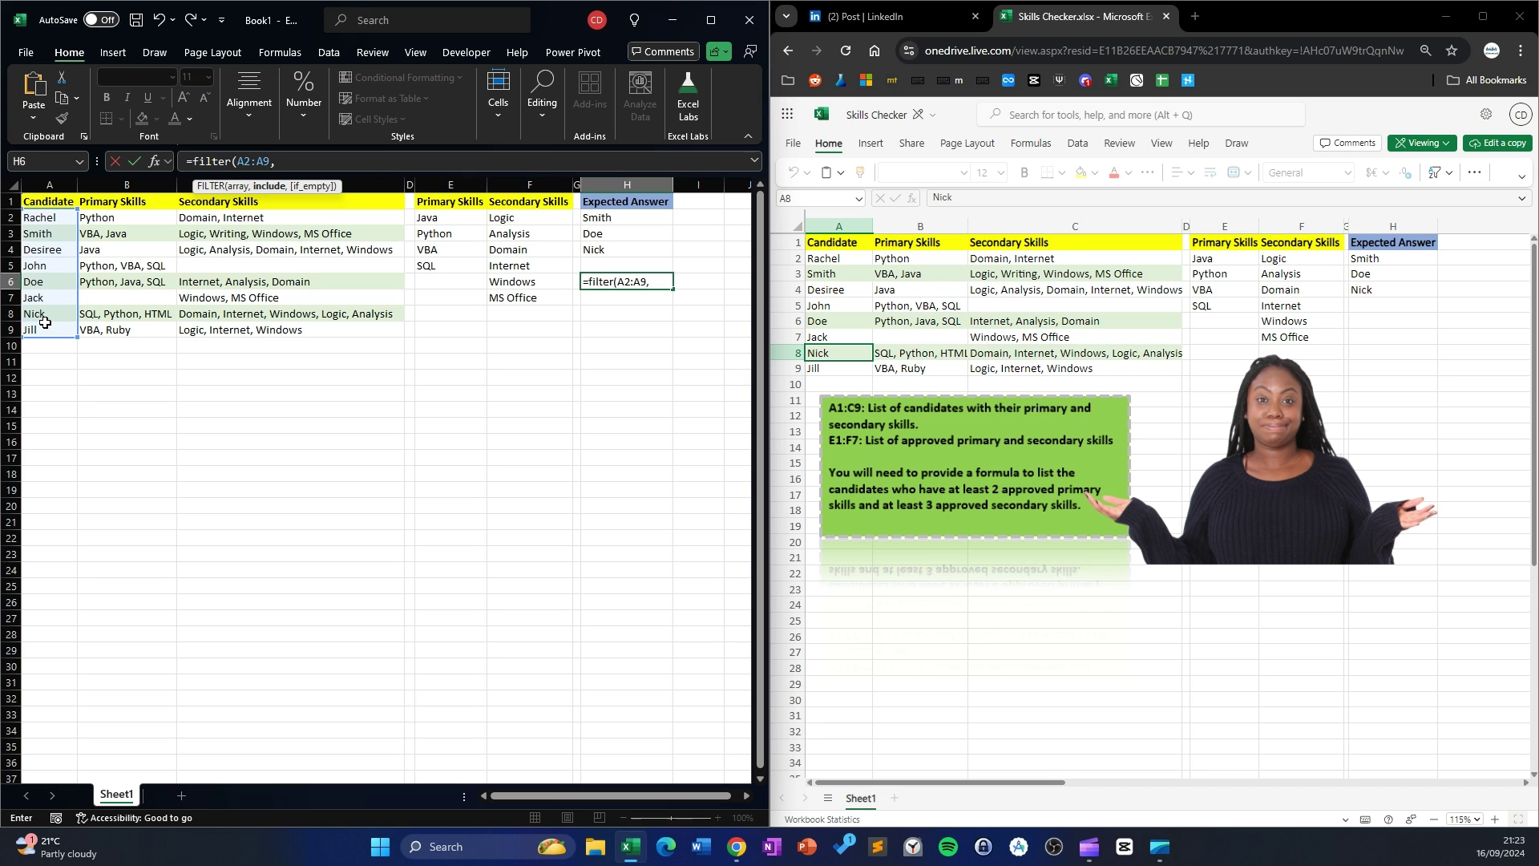
type(")")
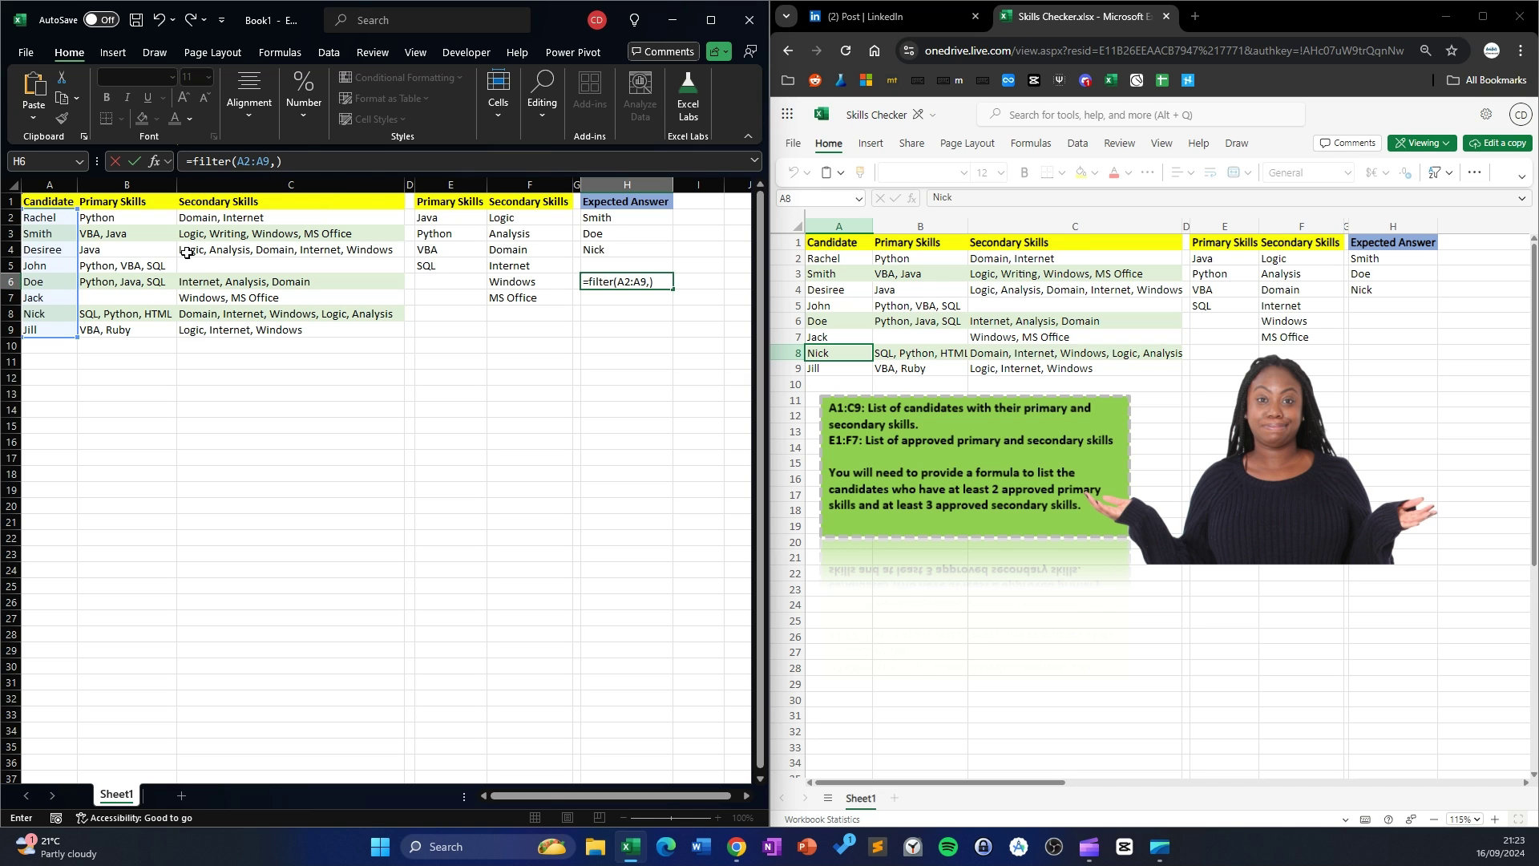
Nest an empty MAP function as the include argument of the FILTER formula in H6
key("F2")
key("Left")
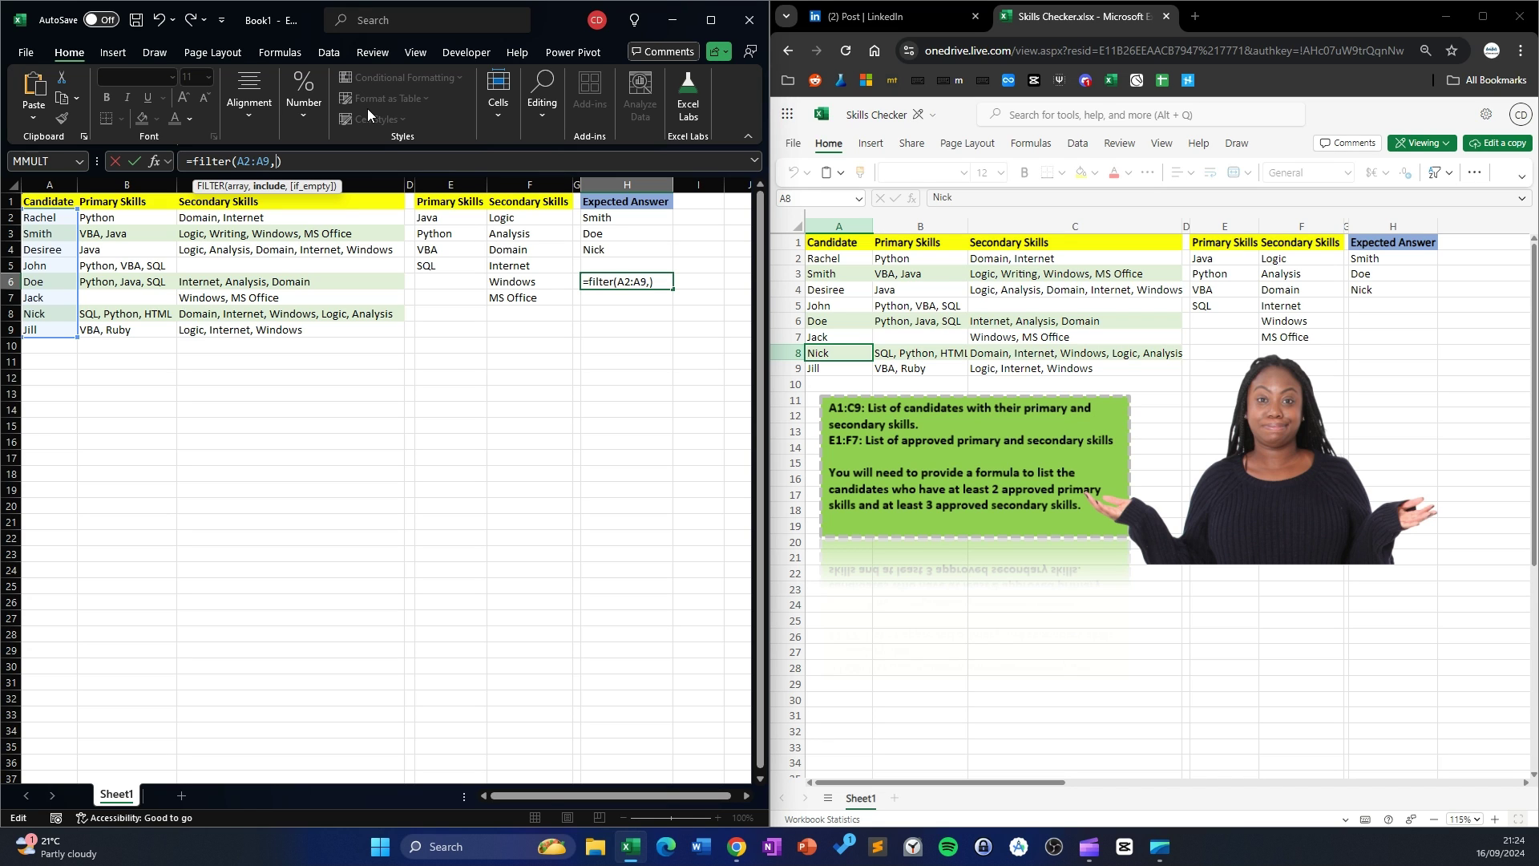
type("m")
key("Tab")
key("BackSpace")
key("BackSpace")
key("BackSpace")
key("BackSpace")
key("BackSpace")
key("BackSpace")
key("BackSpace")
key("BackSpace")
type("p")
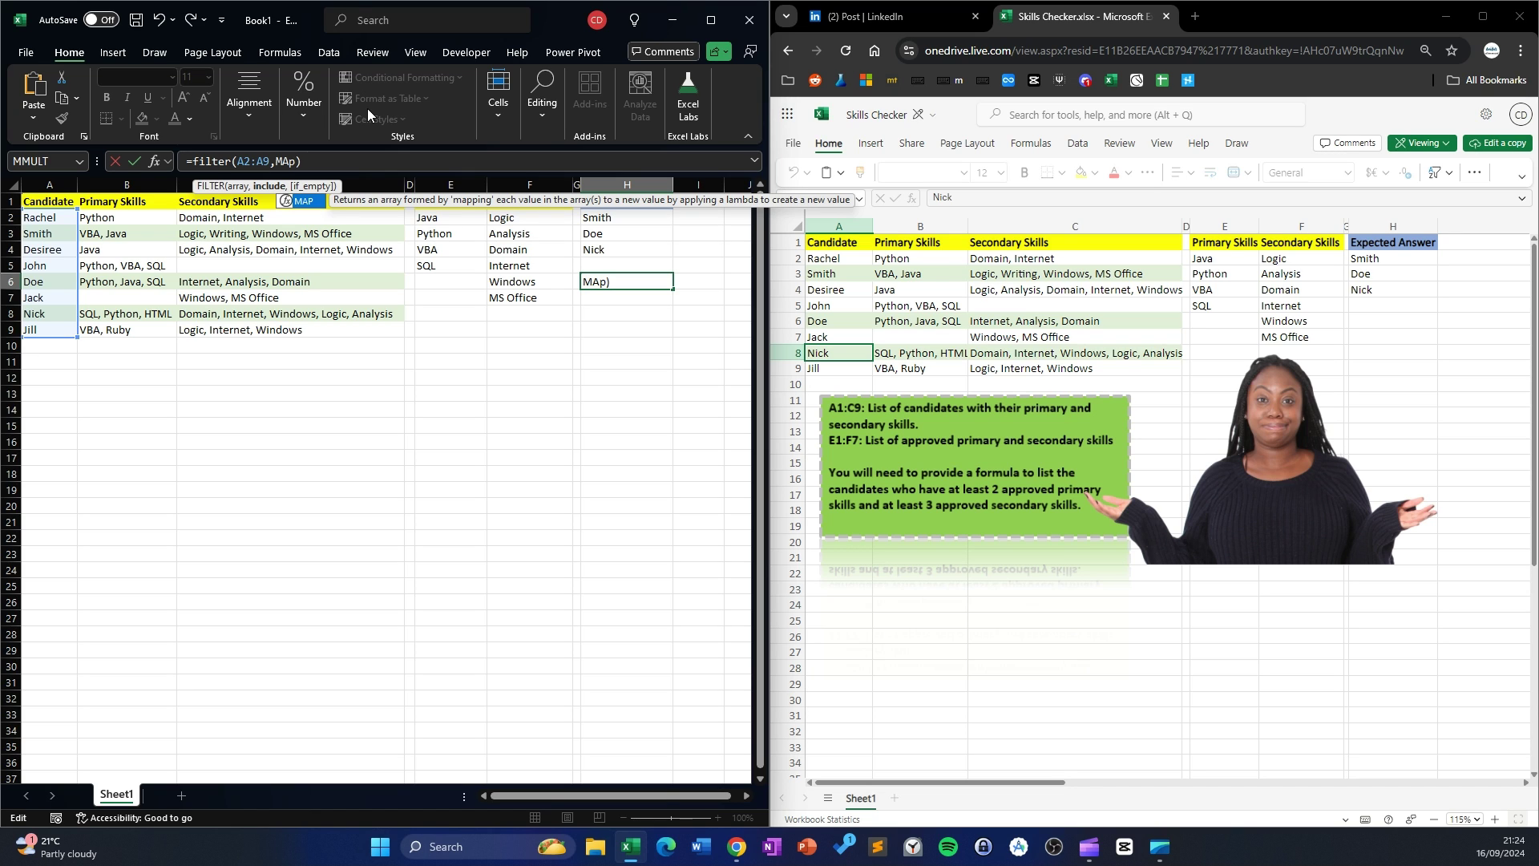
type("(")
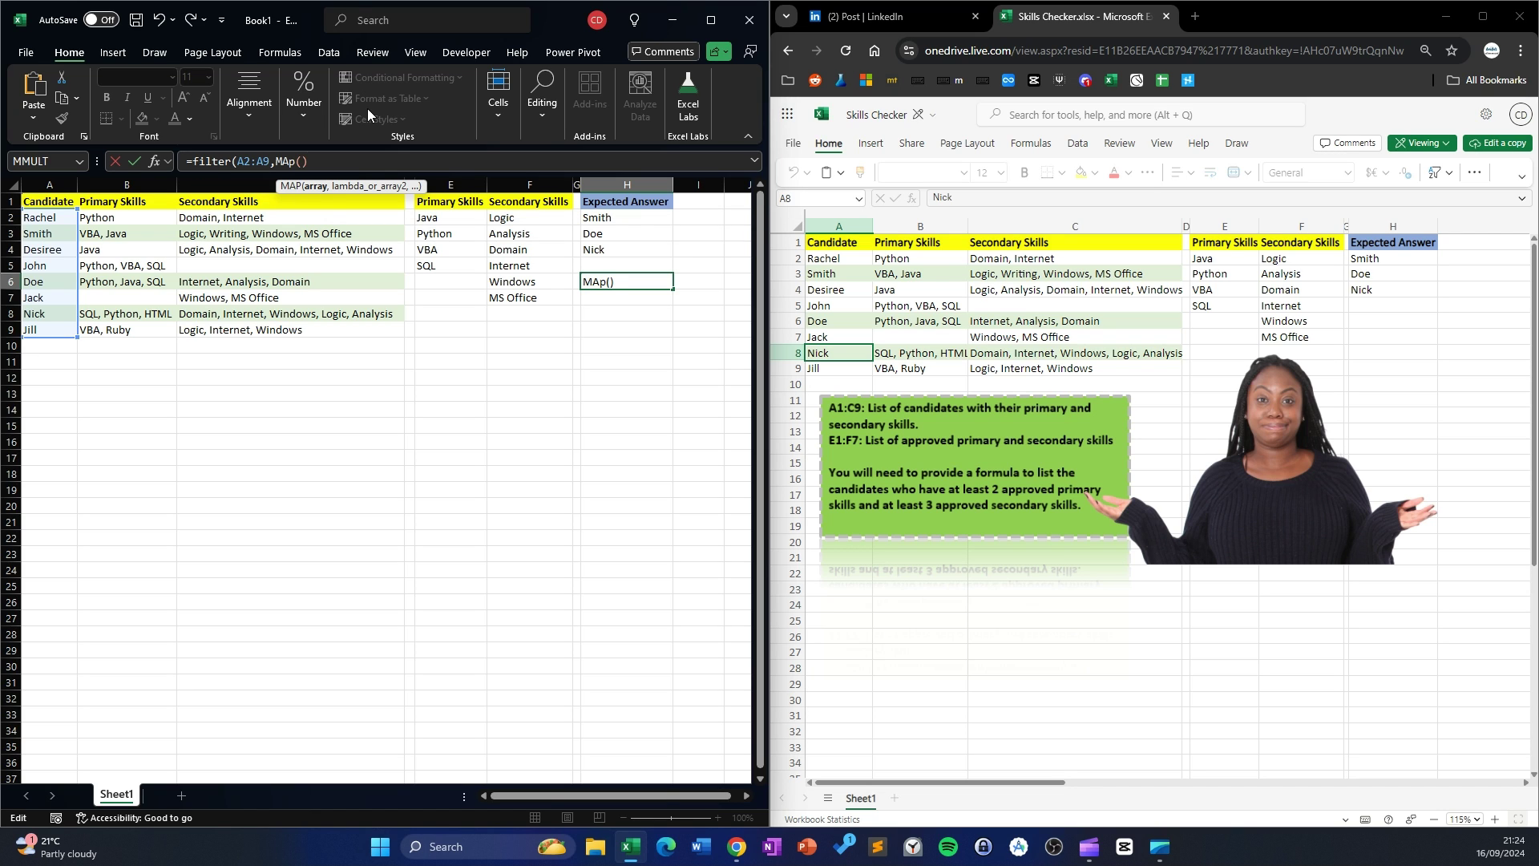
type(")")
key("alt")
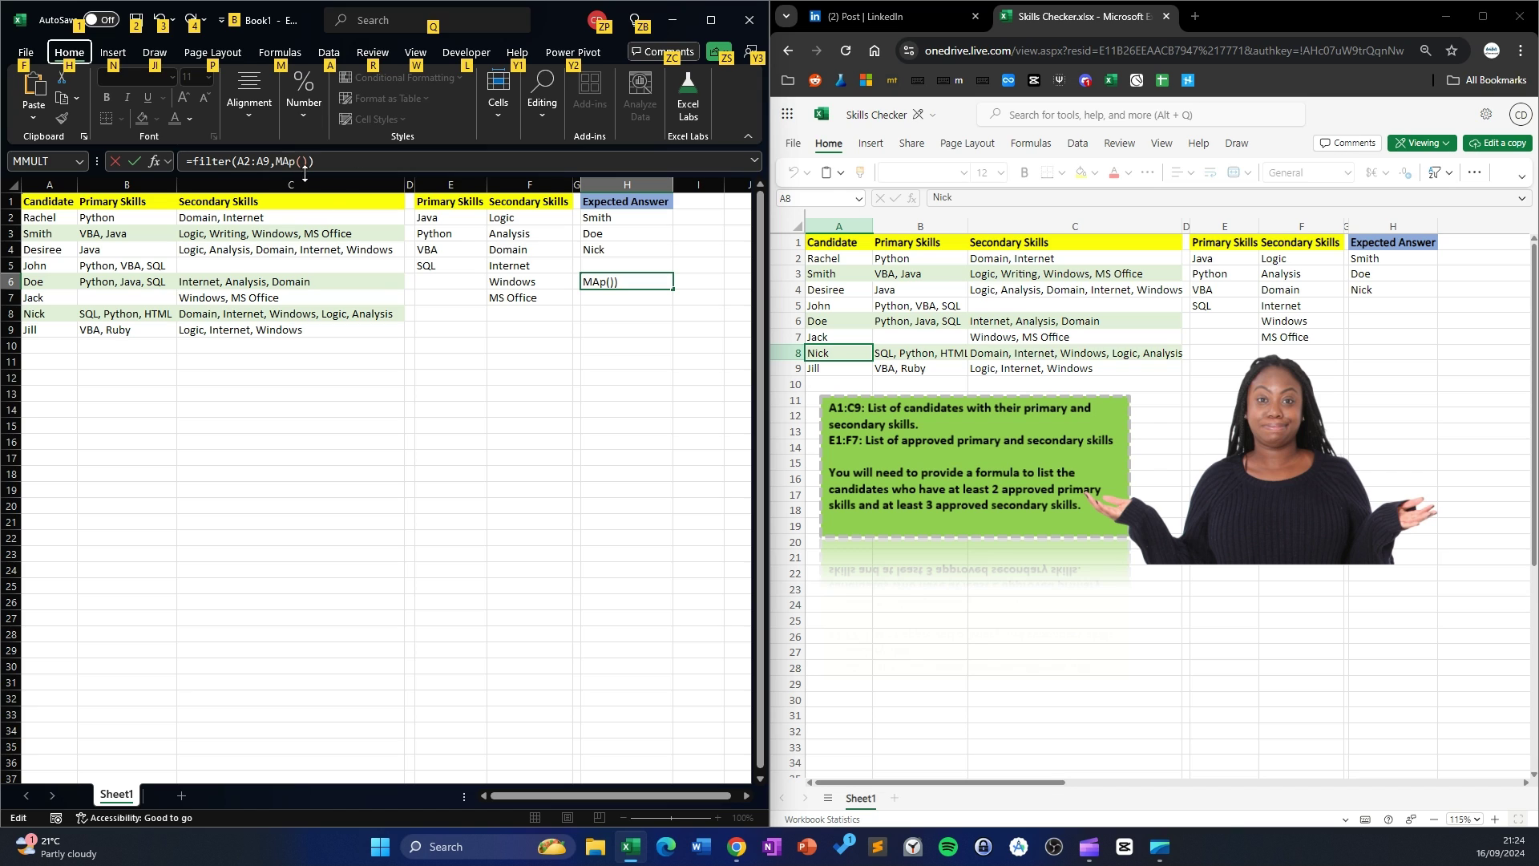
Supply the primary skills B2:B9 and the secondary skills C2:C9 as the two arrays of MAP
left_click(304, 168)
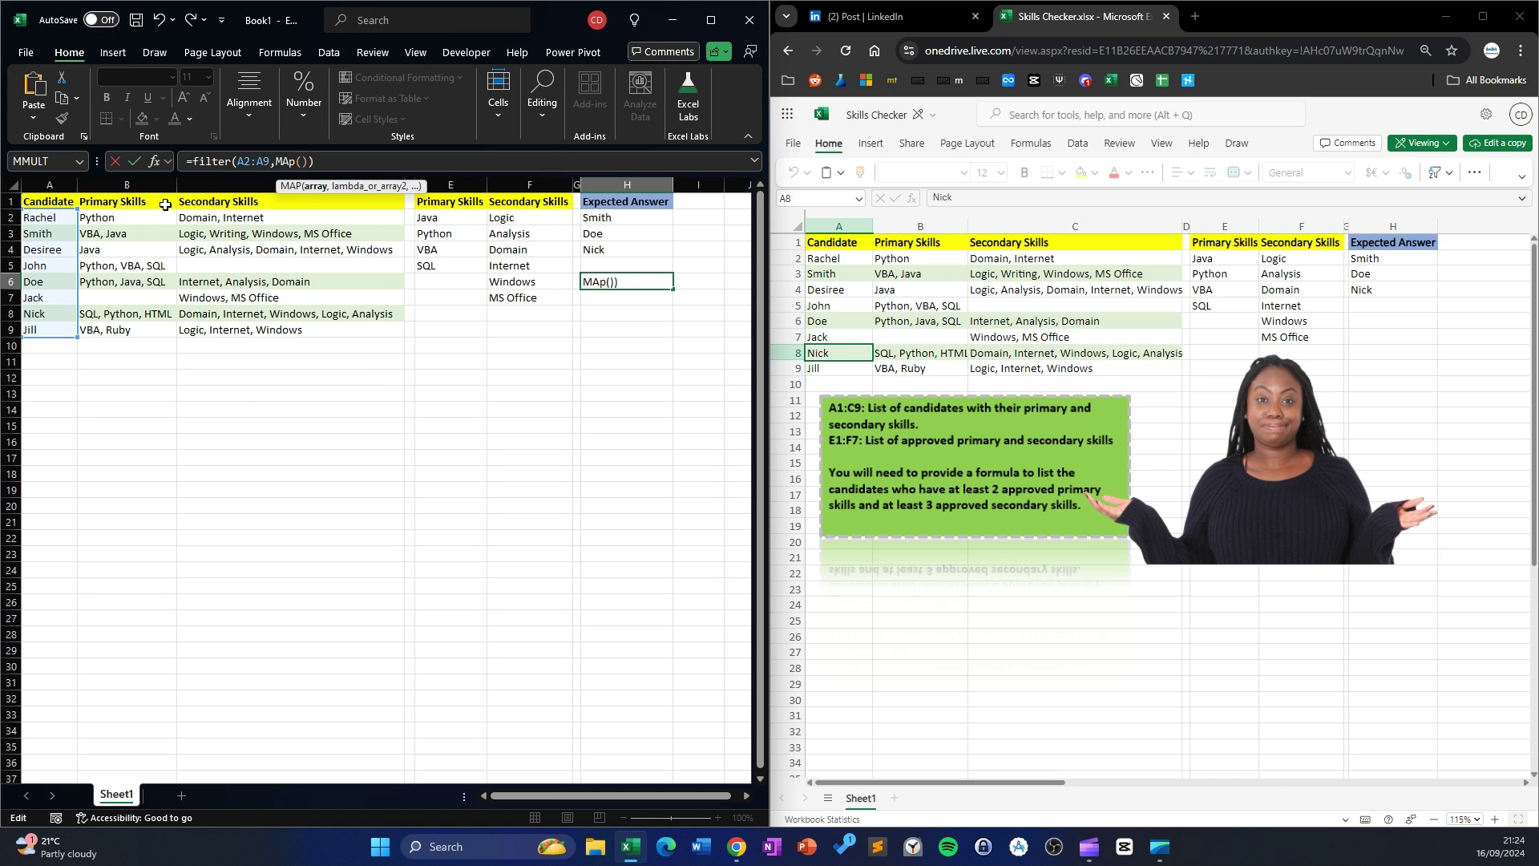
left_click_drag(137, 219, 128, 329)
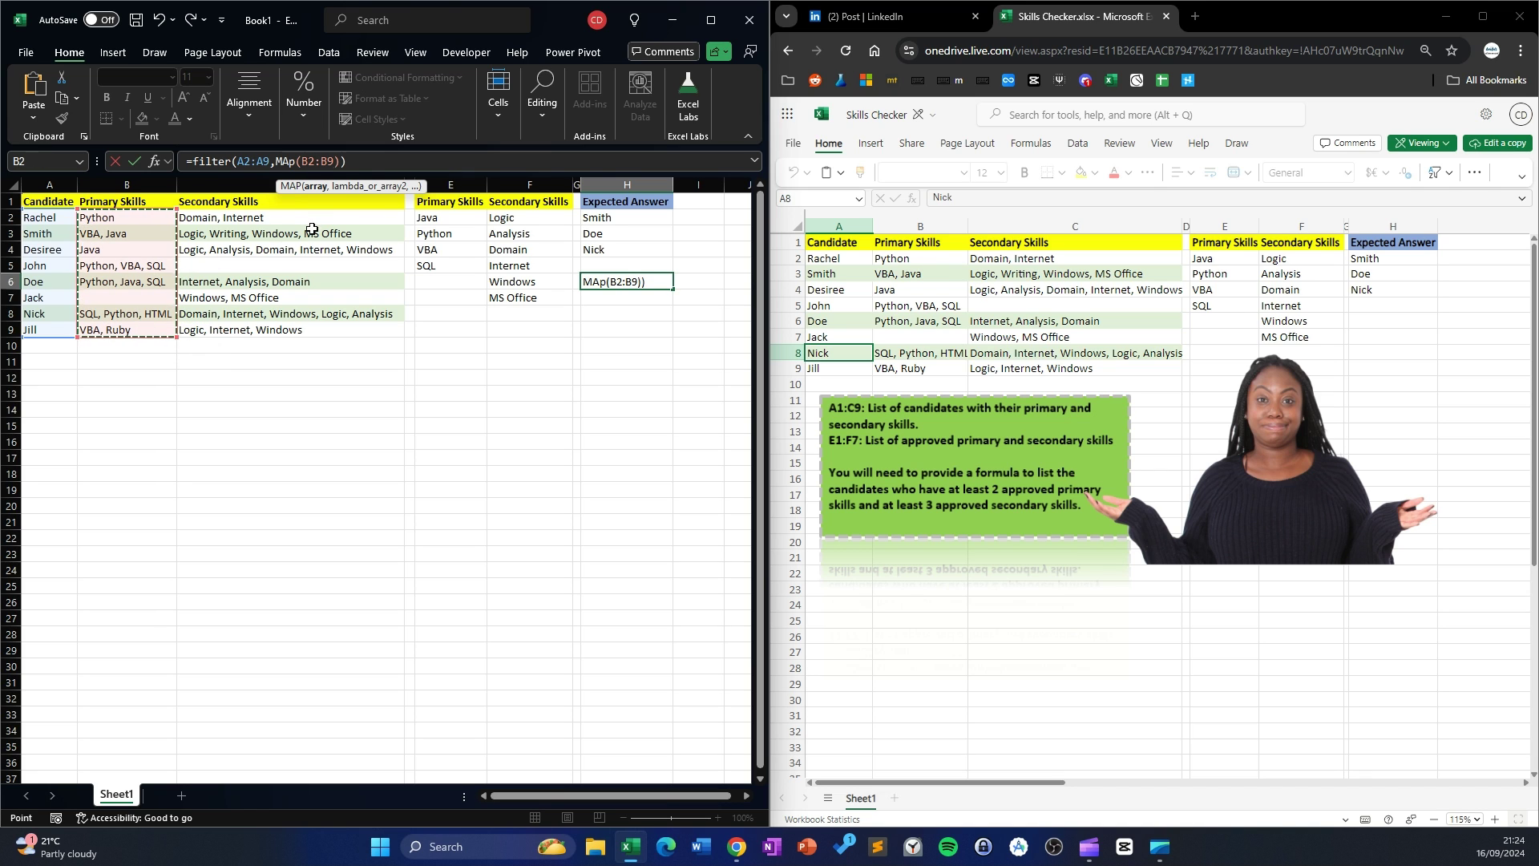
type(",")
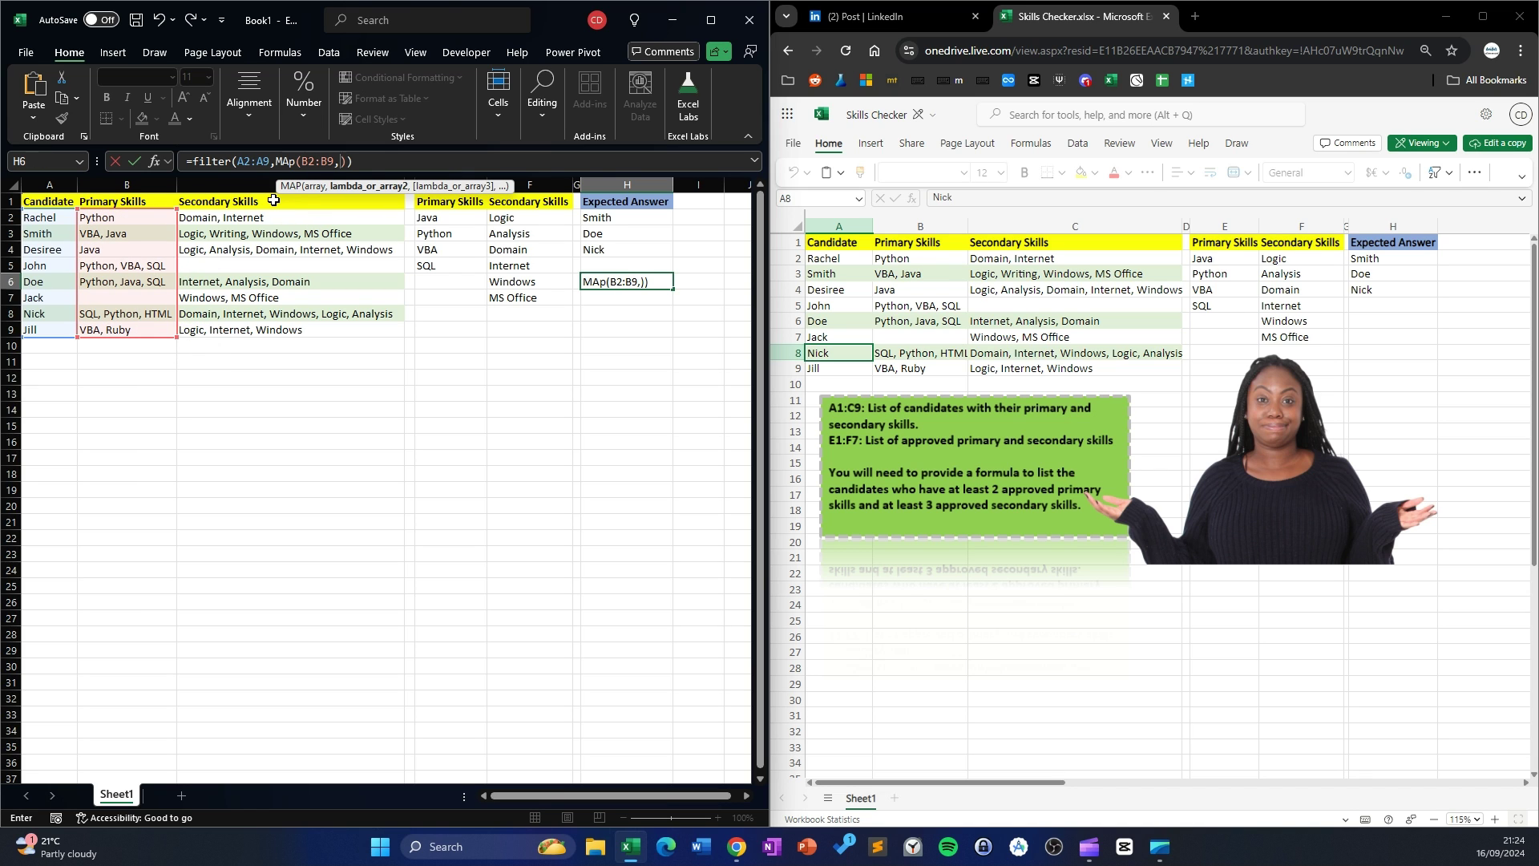
left_click_drag(273, 218, 276, 329)
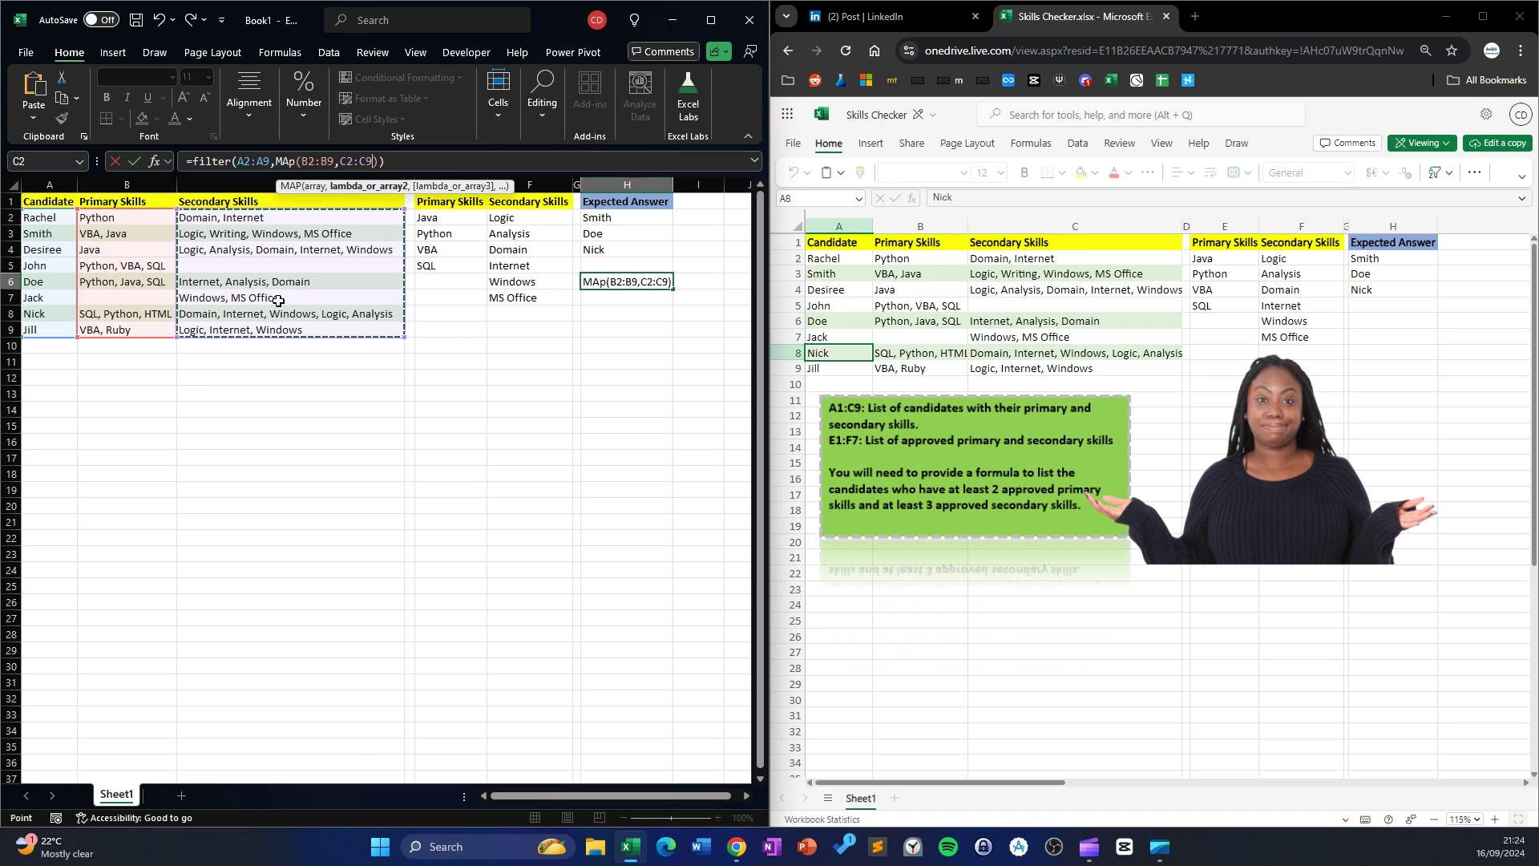
type(",")
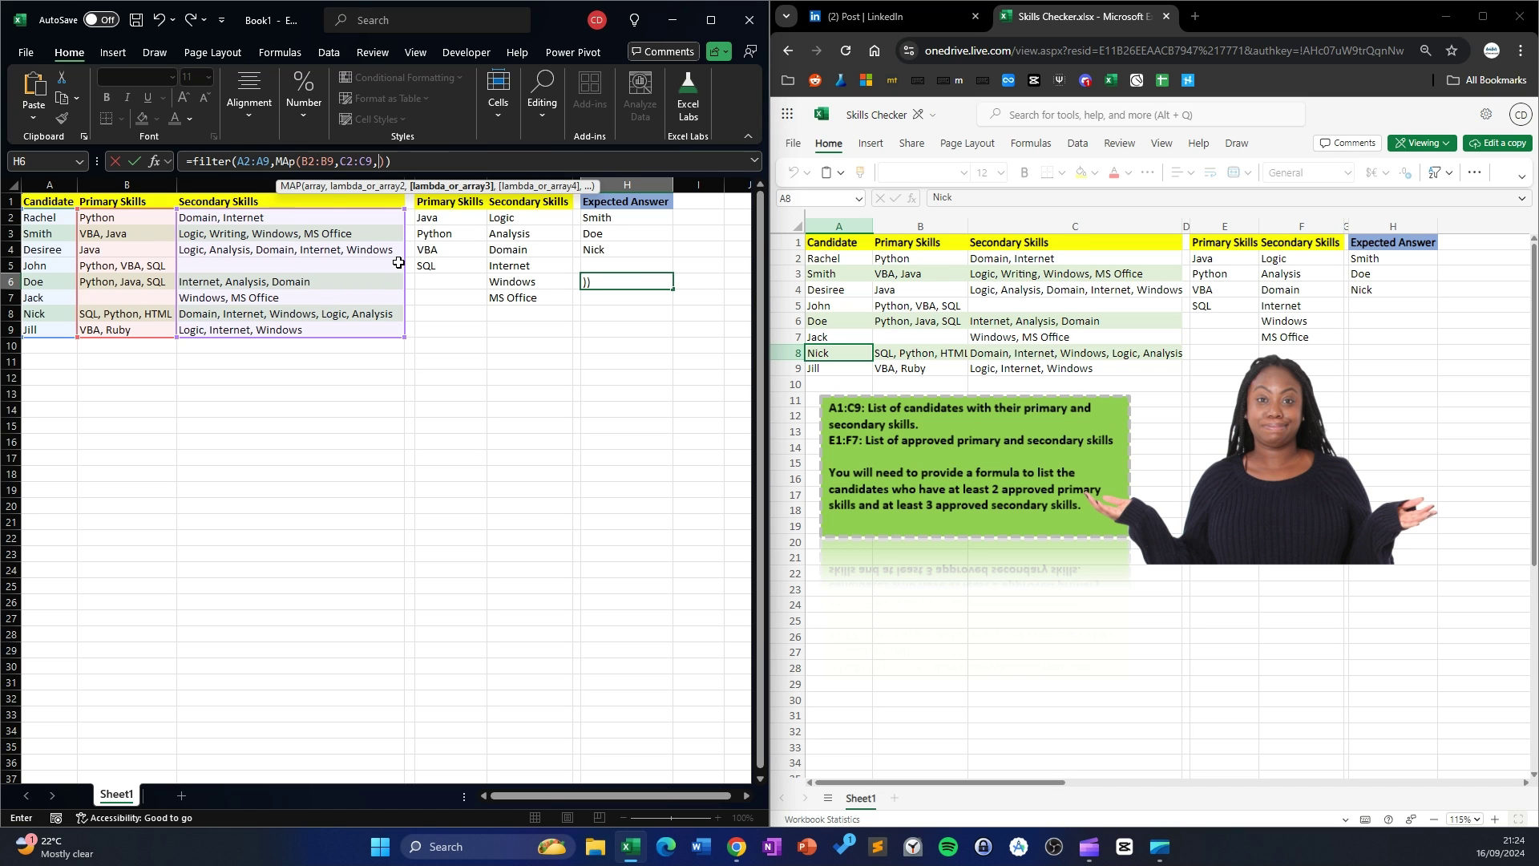
Add a LAMBDA function with the parameters b and c after the two MAP arrays
type("lam")
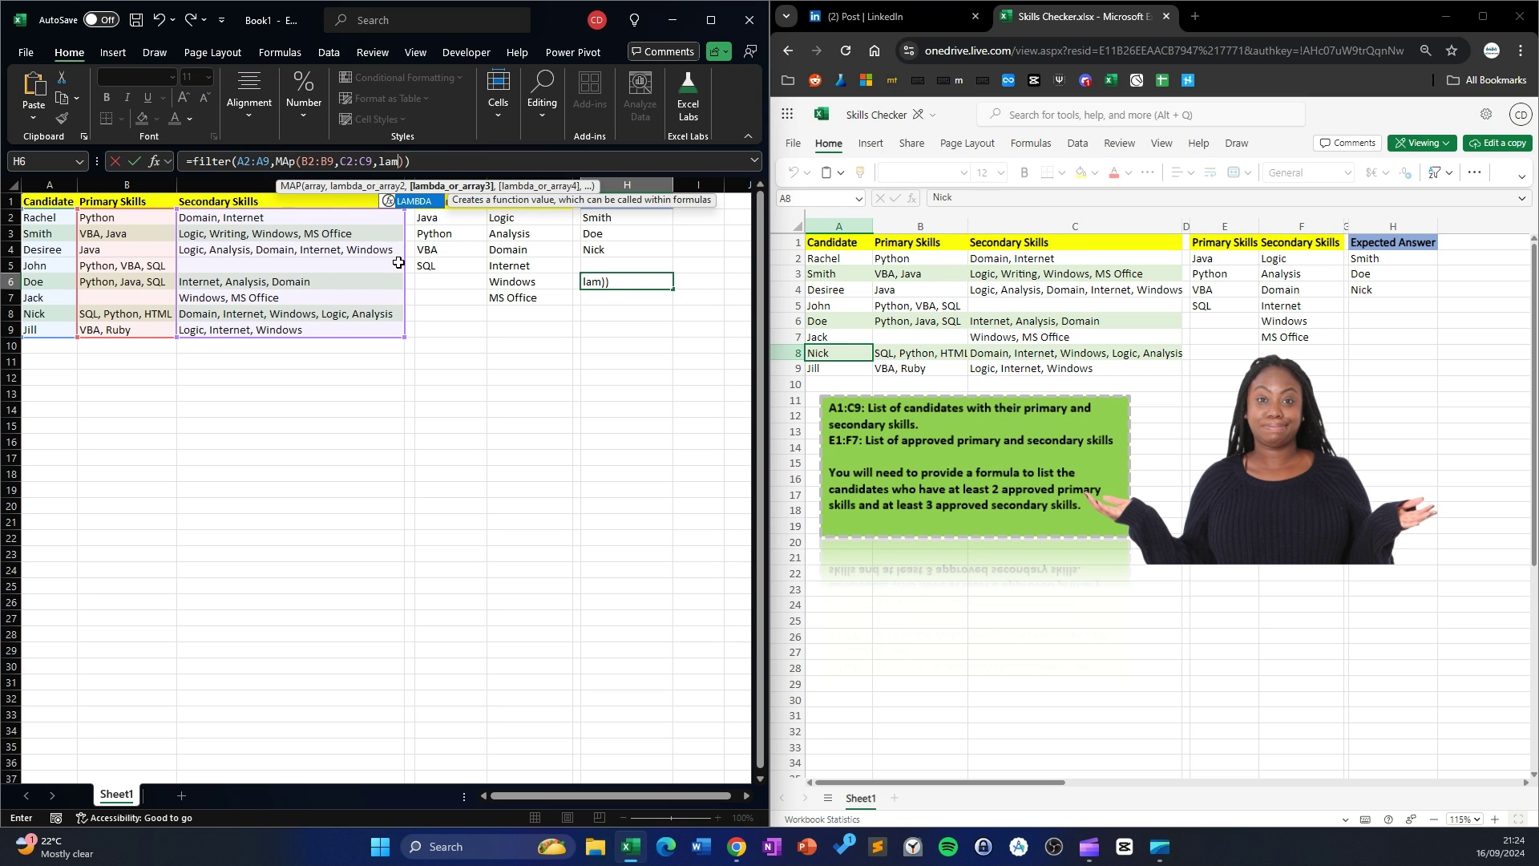
key("Tab")
type(")")
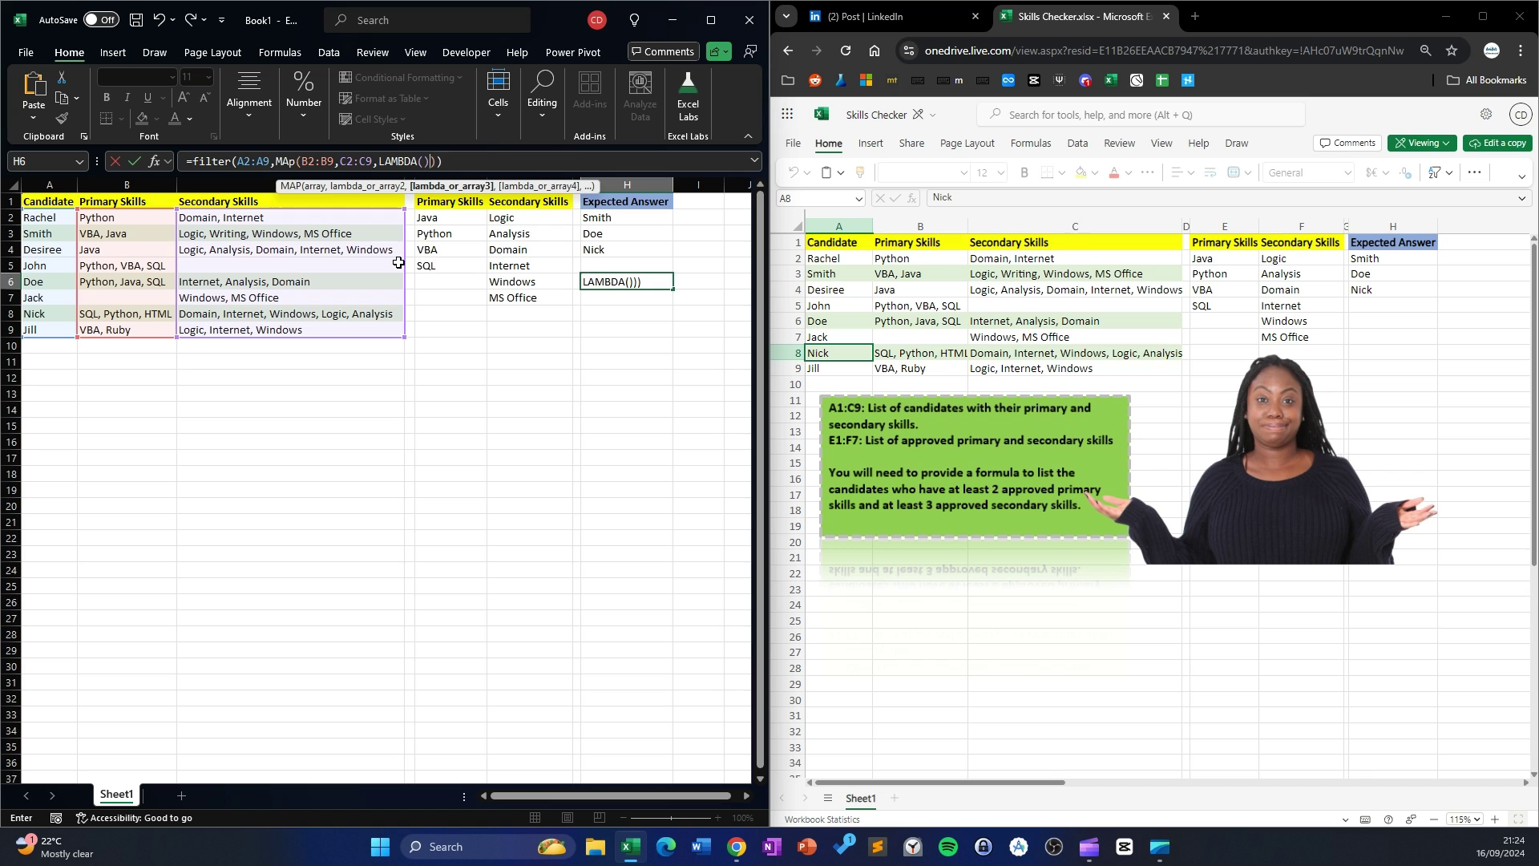
left_click(424, 160)
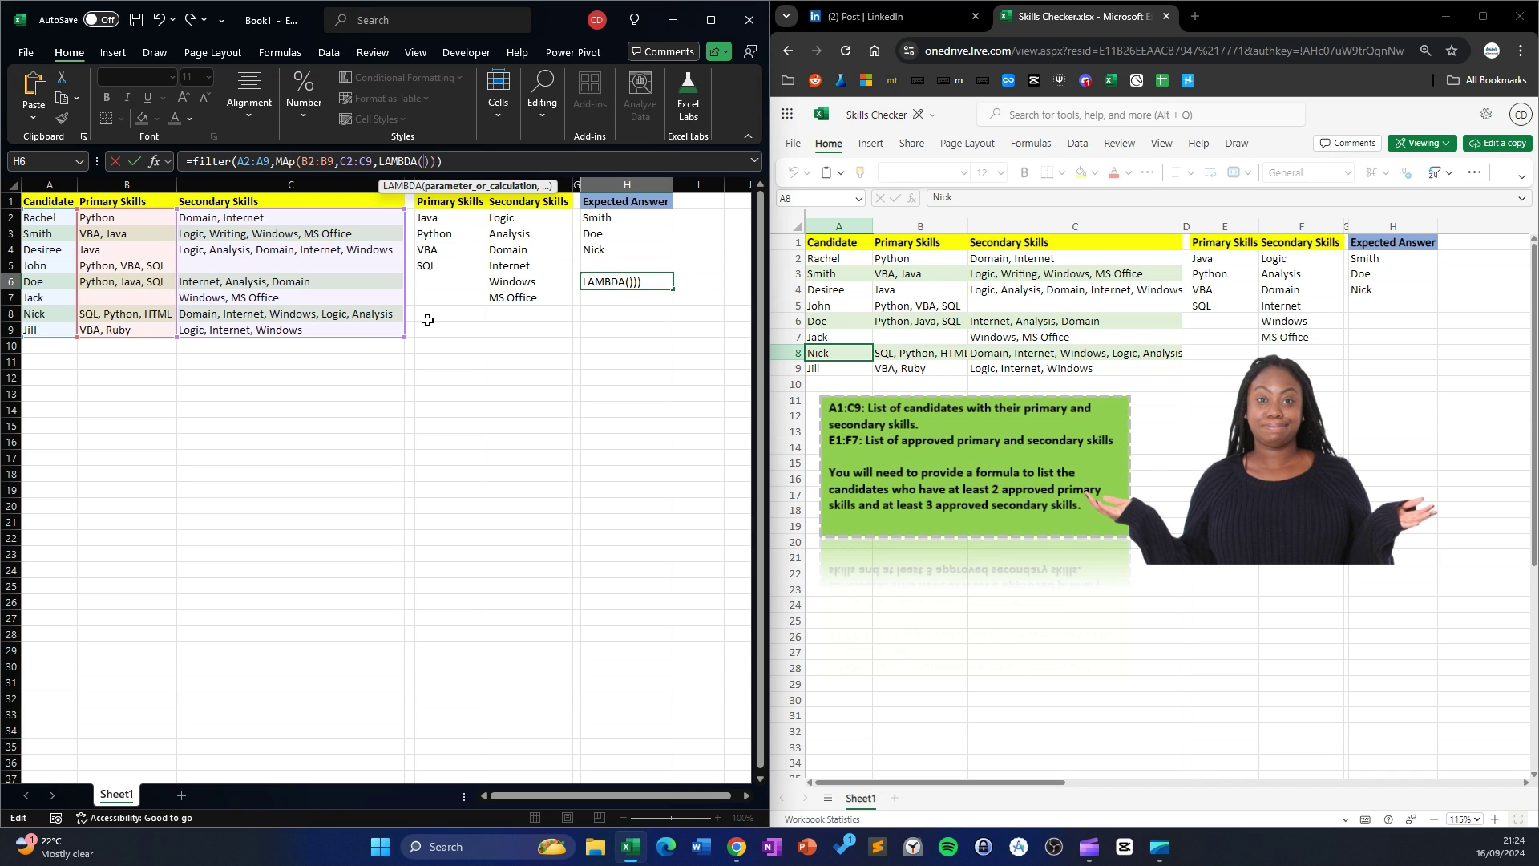
type(",c,")
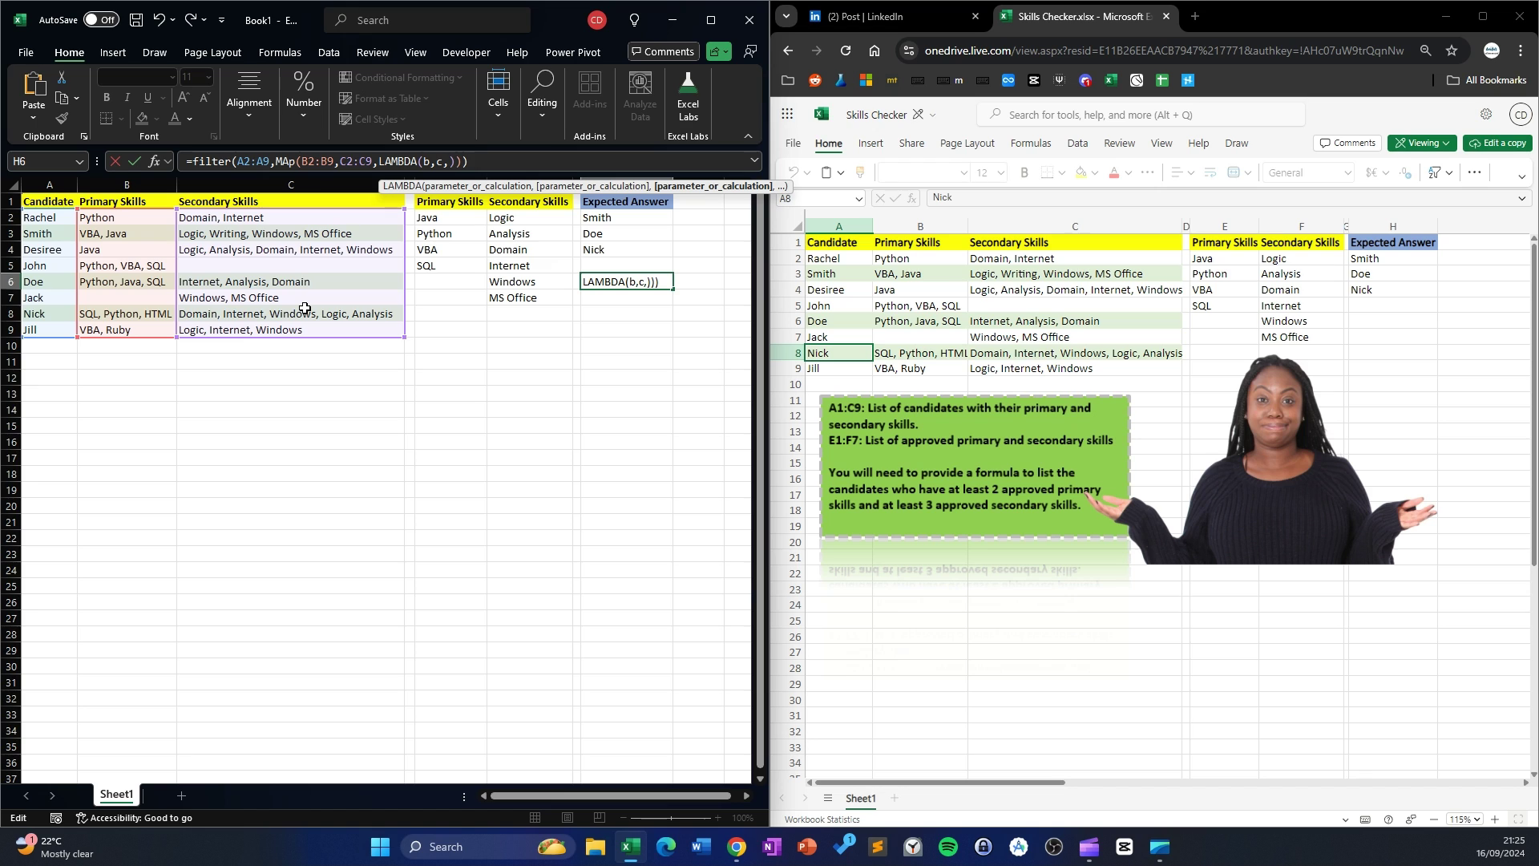
Nest an empty FIND inside a COUNT function as the calculation of the LAMBDA
type("coumt")
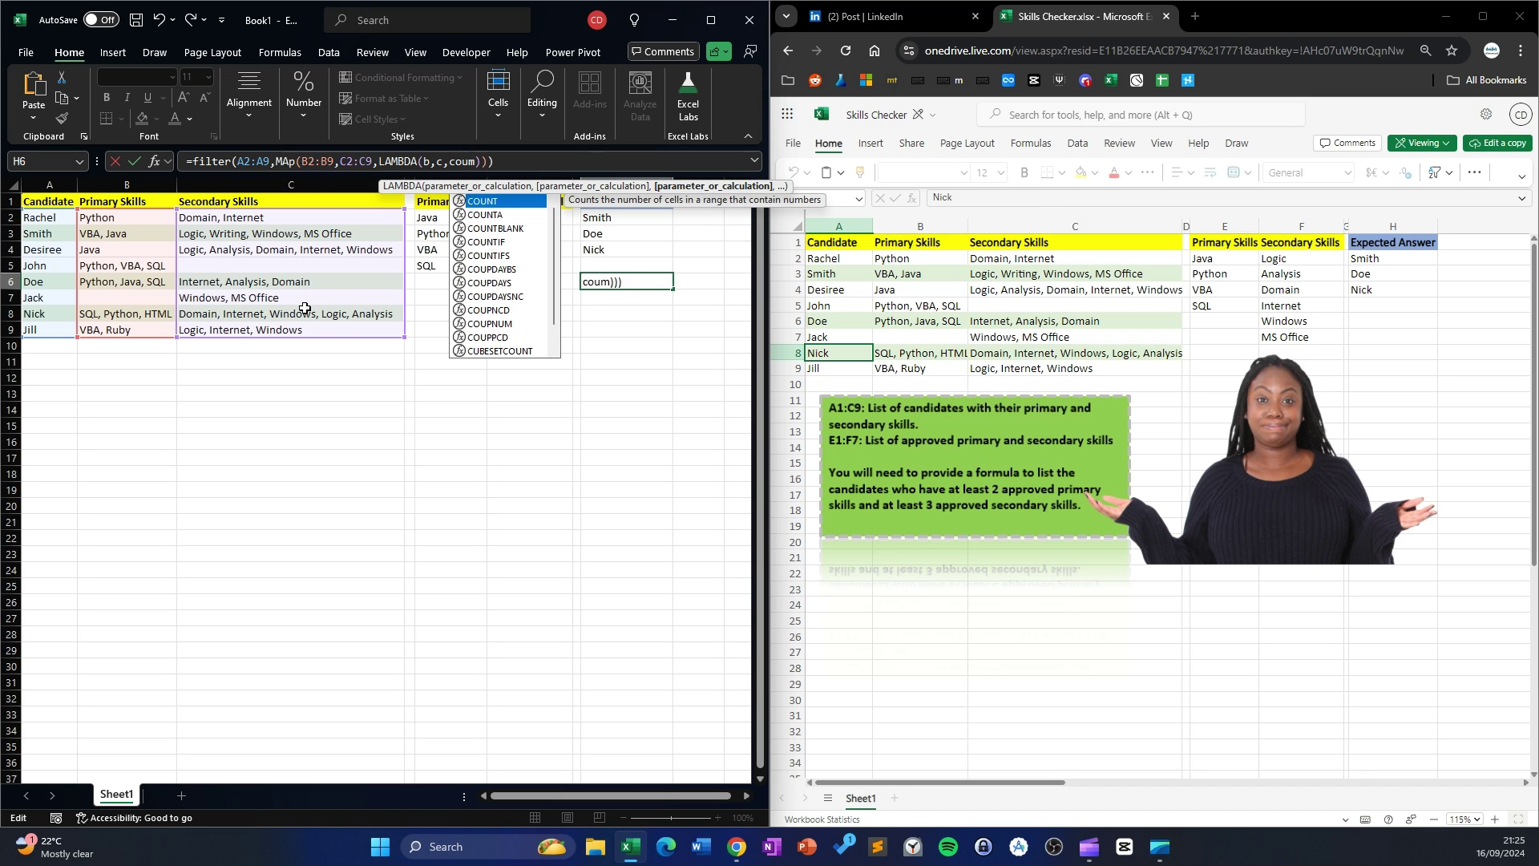
type("n")
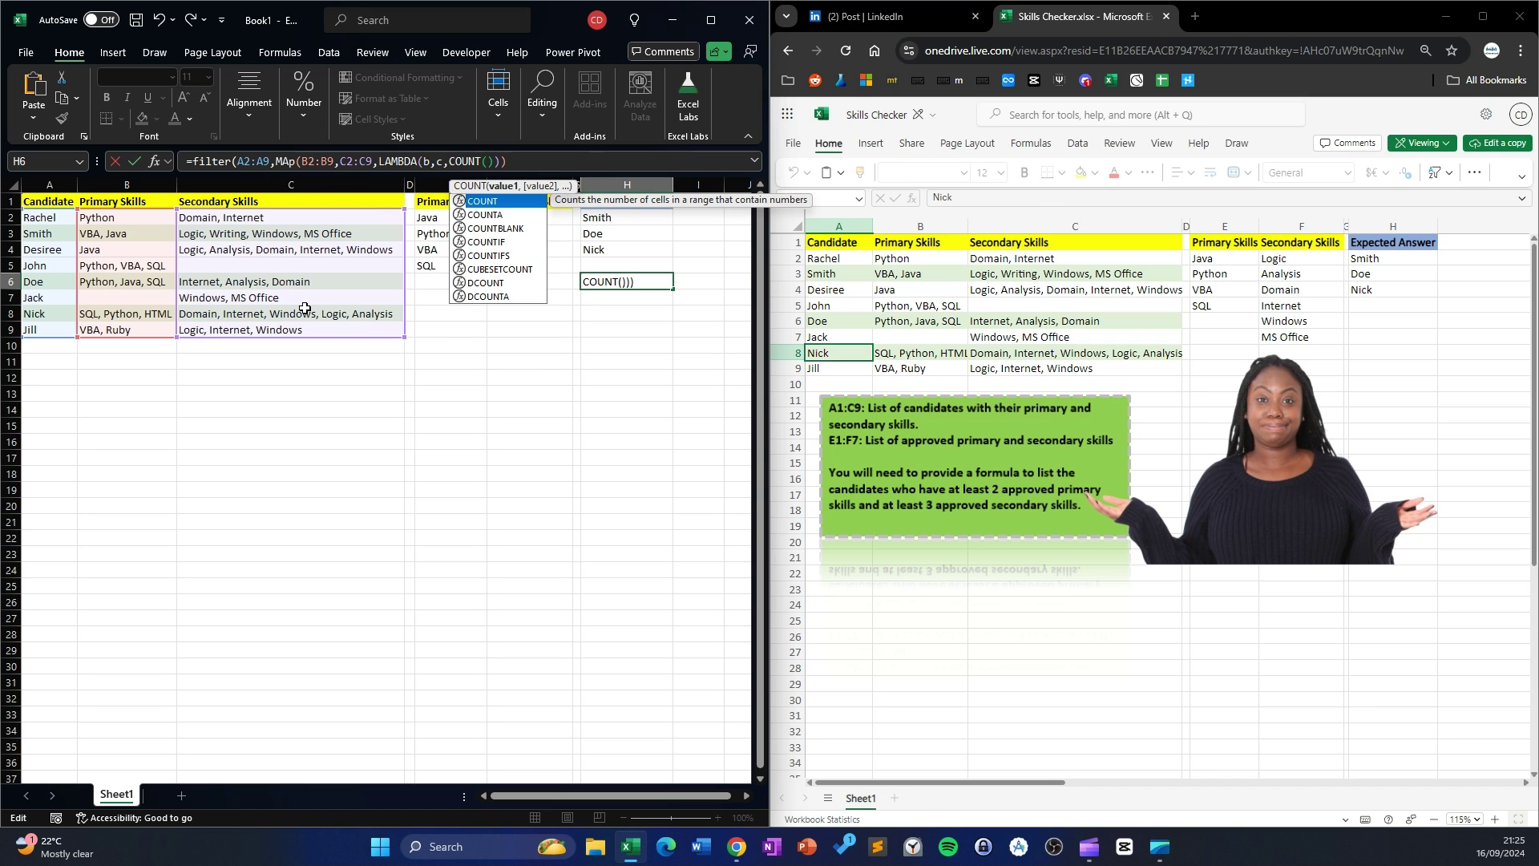
key("Tab")
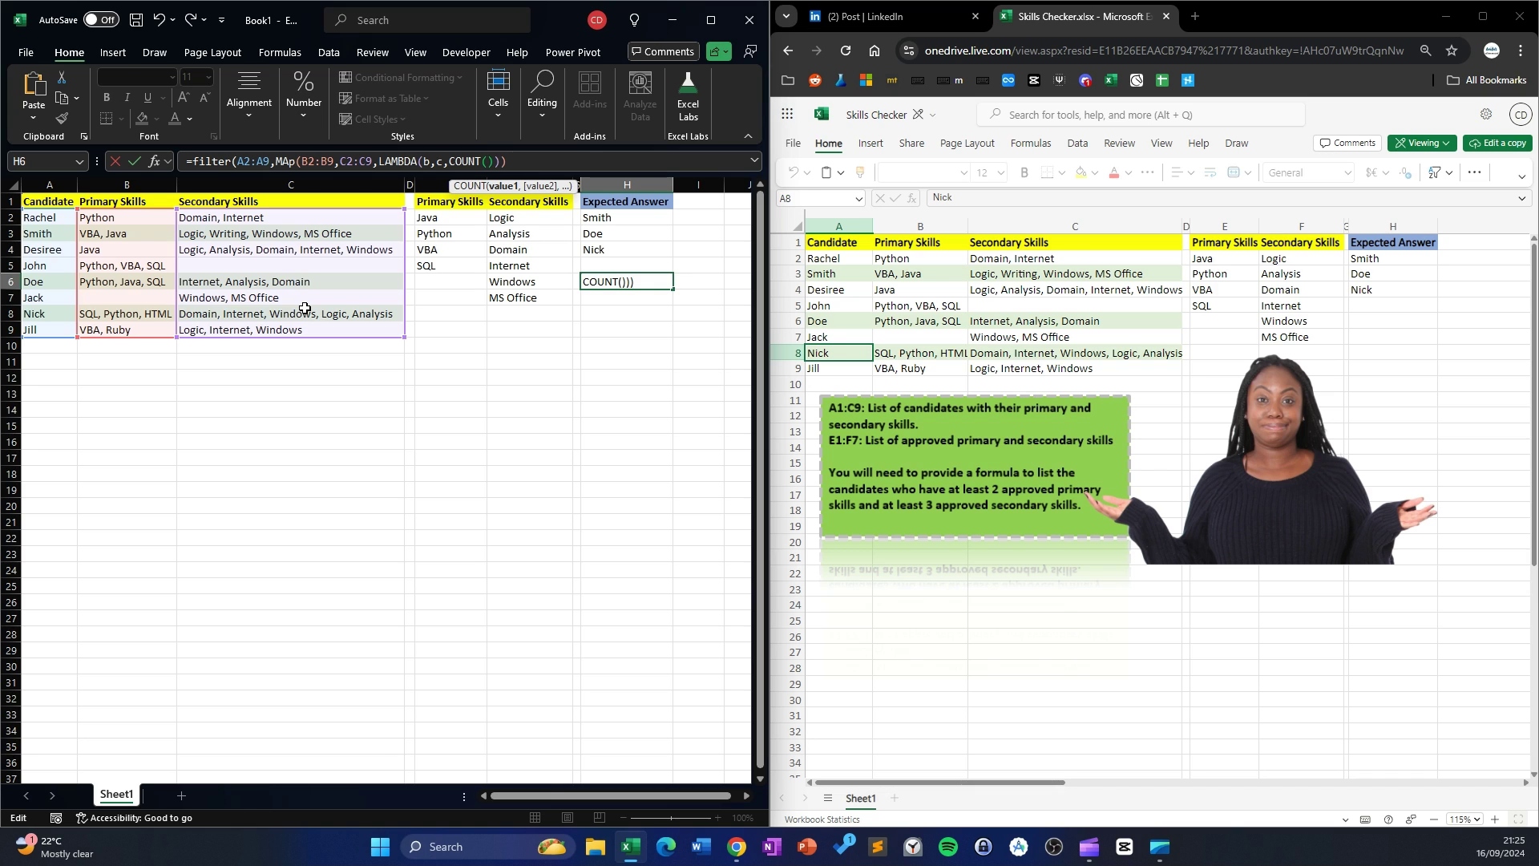
type("find")
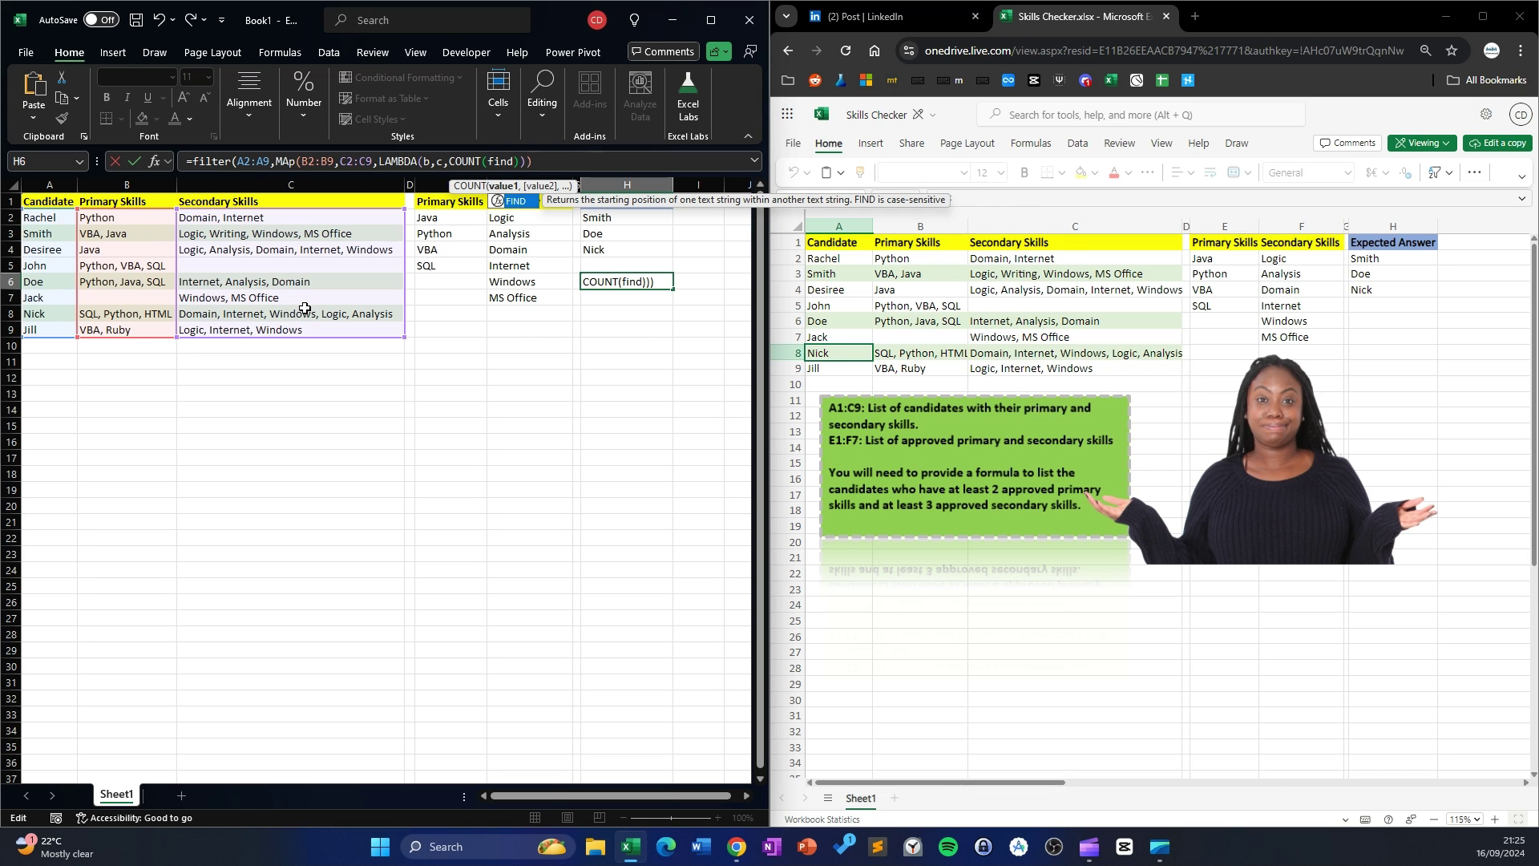
key("Tab")
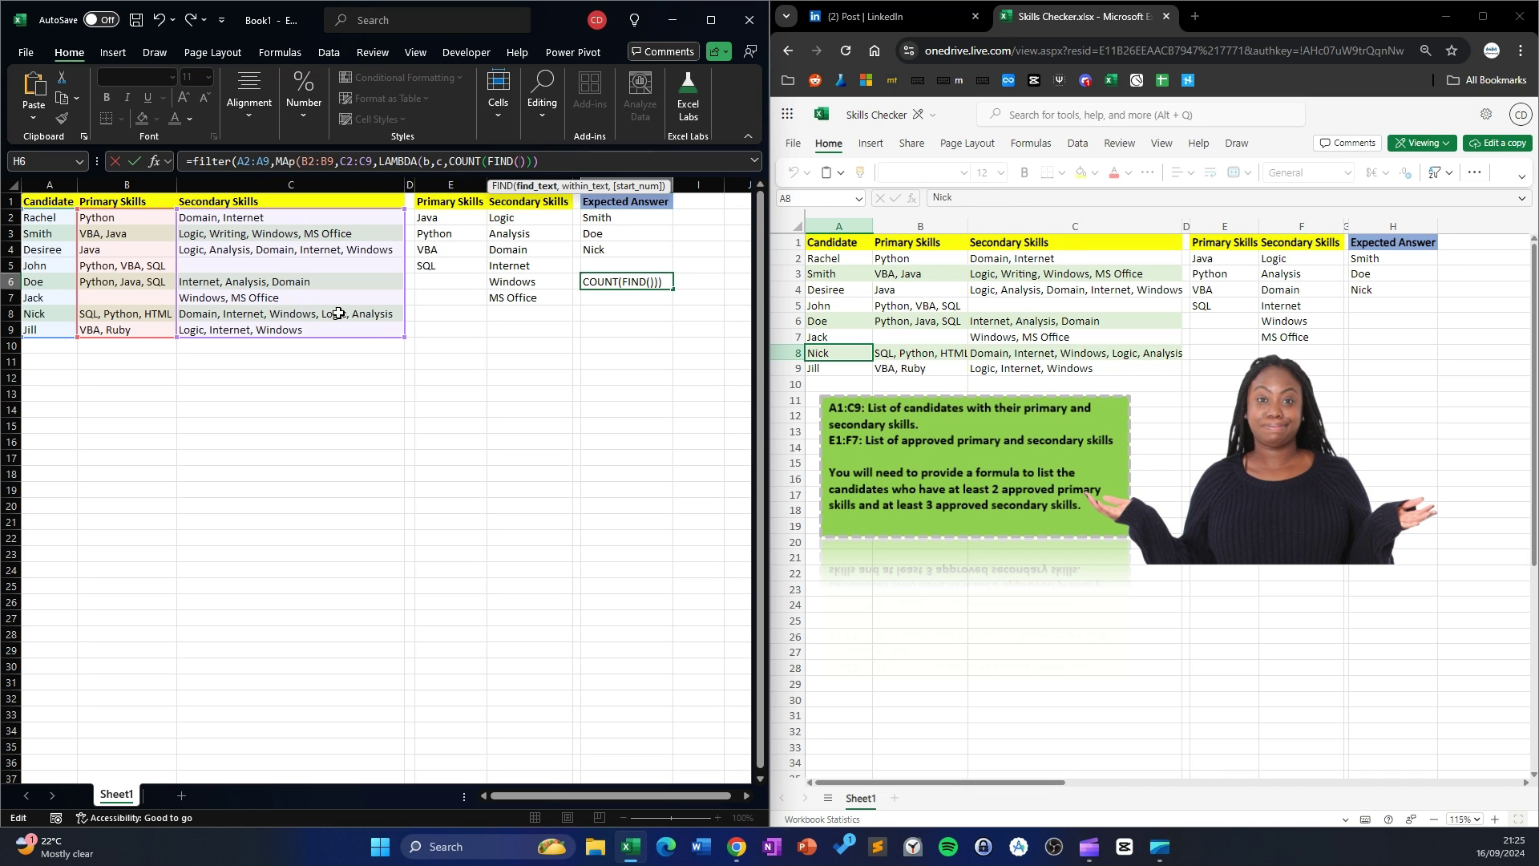
Set FIND to look for the approved primary skills E2:E5 within the parameter b
left_click_drag(454, 219, 451, 265)
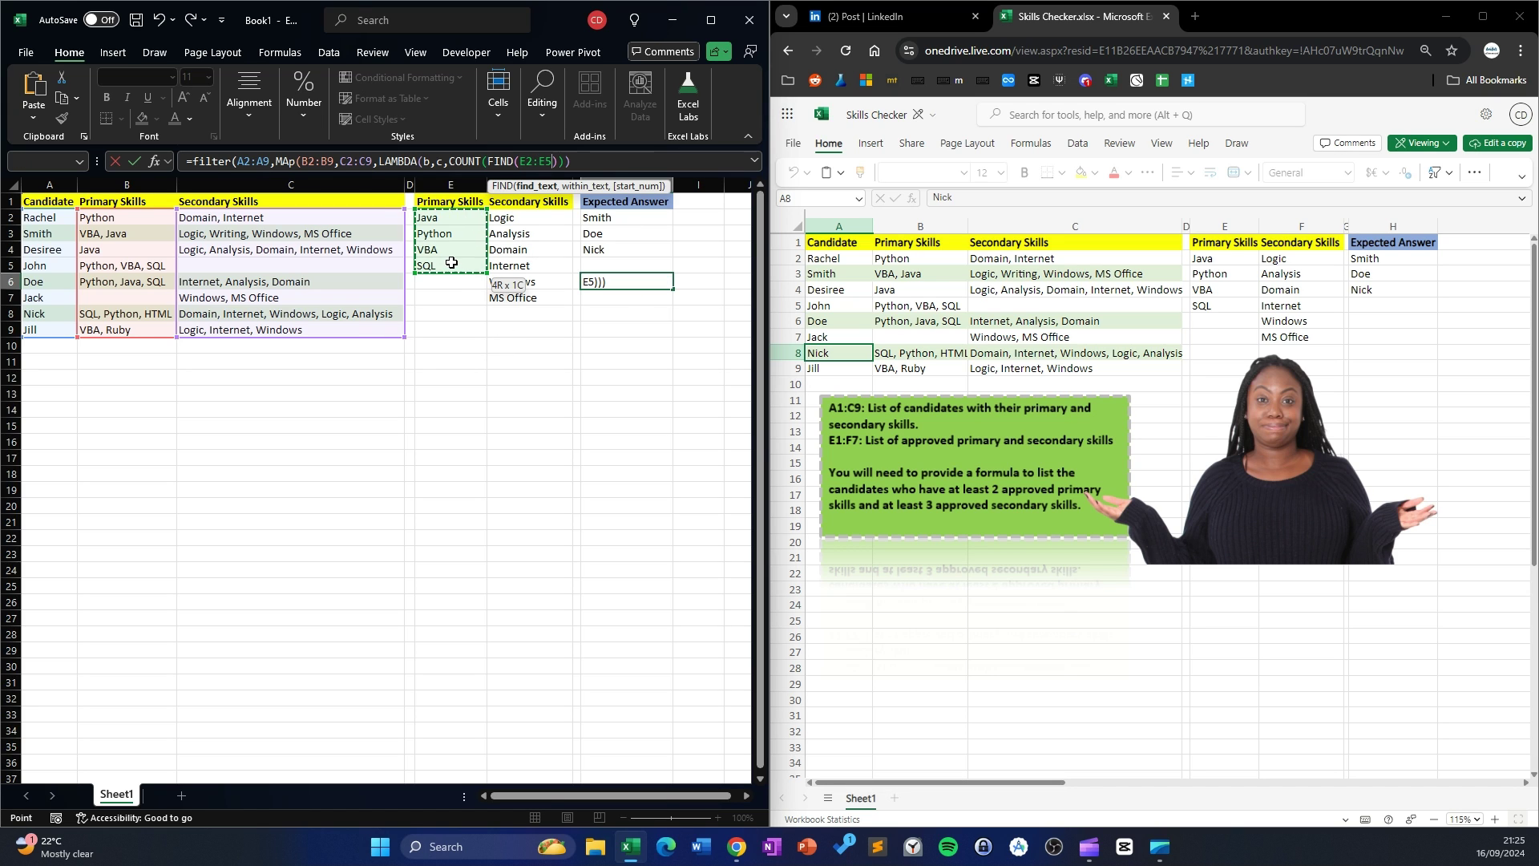
type(",")
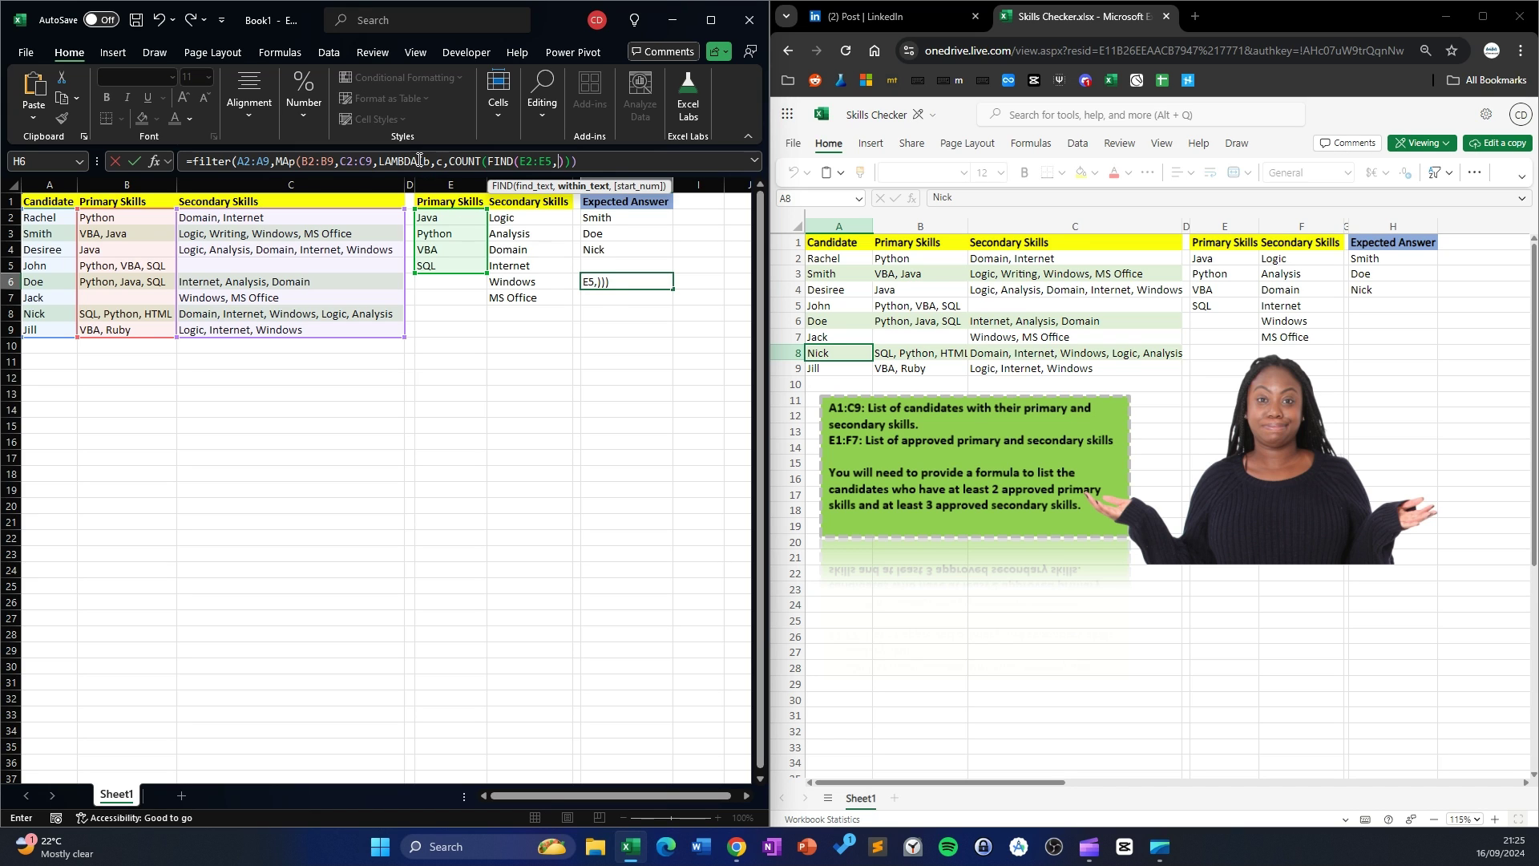
type("b")
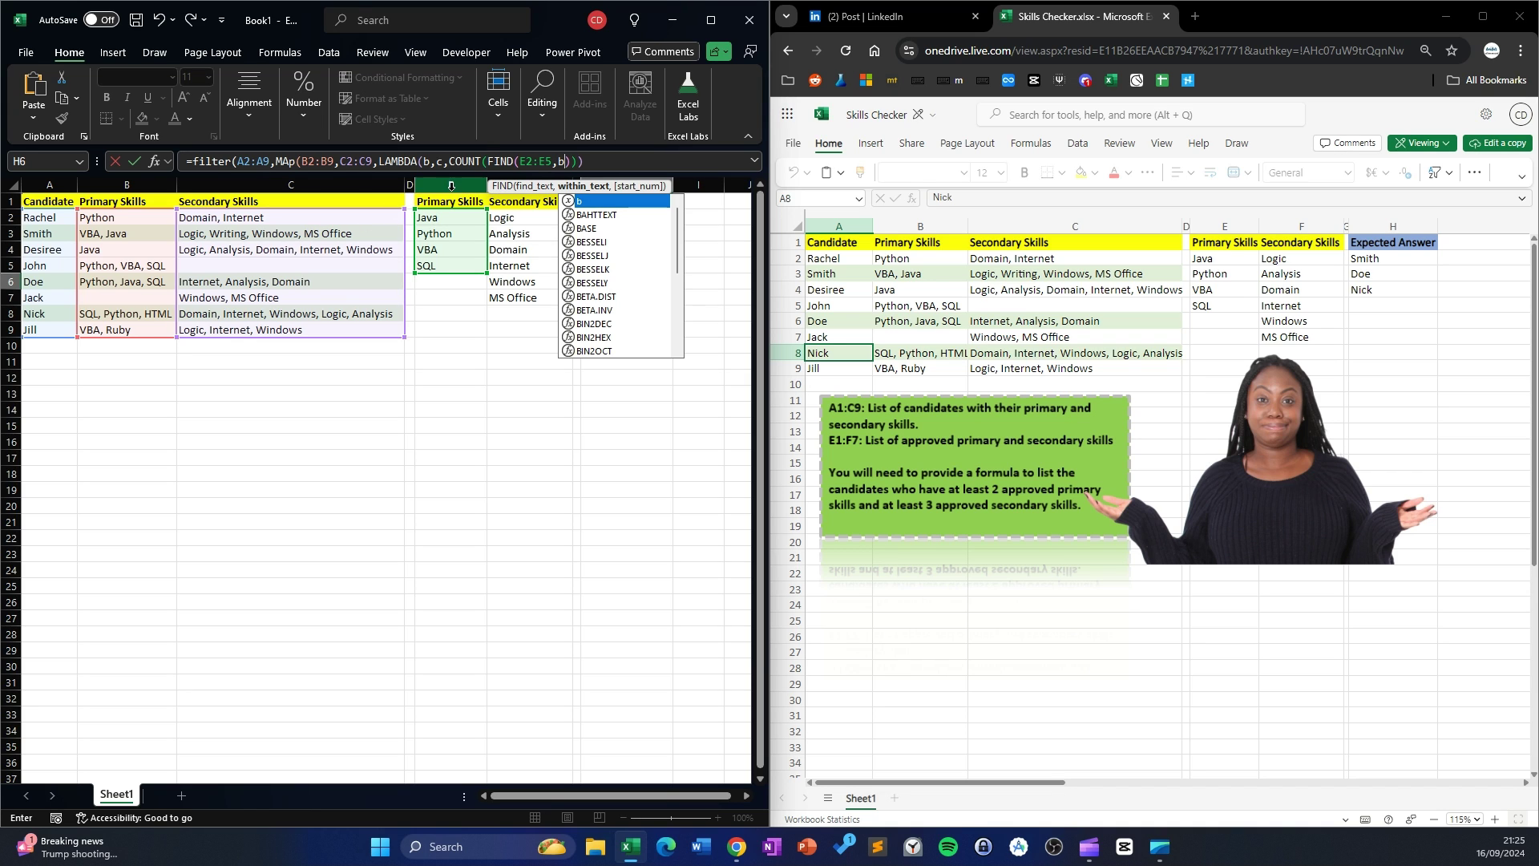
Close the FIND and COUNT functions and require the count to be greater than 1
left_click(576, 163)
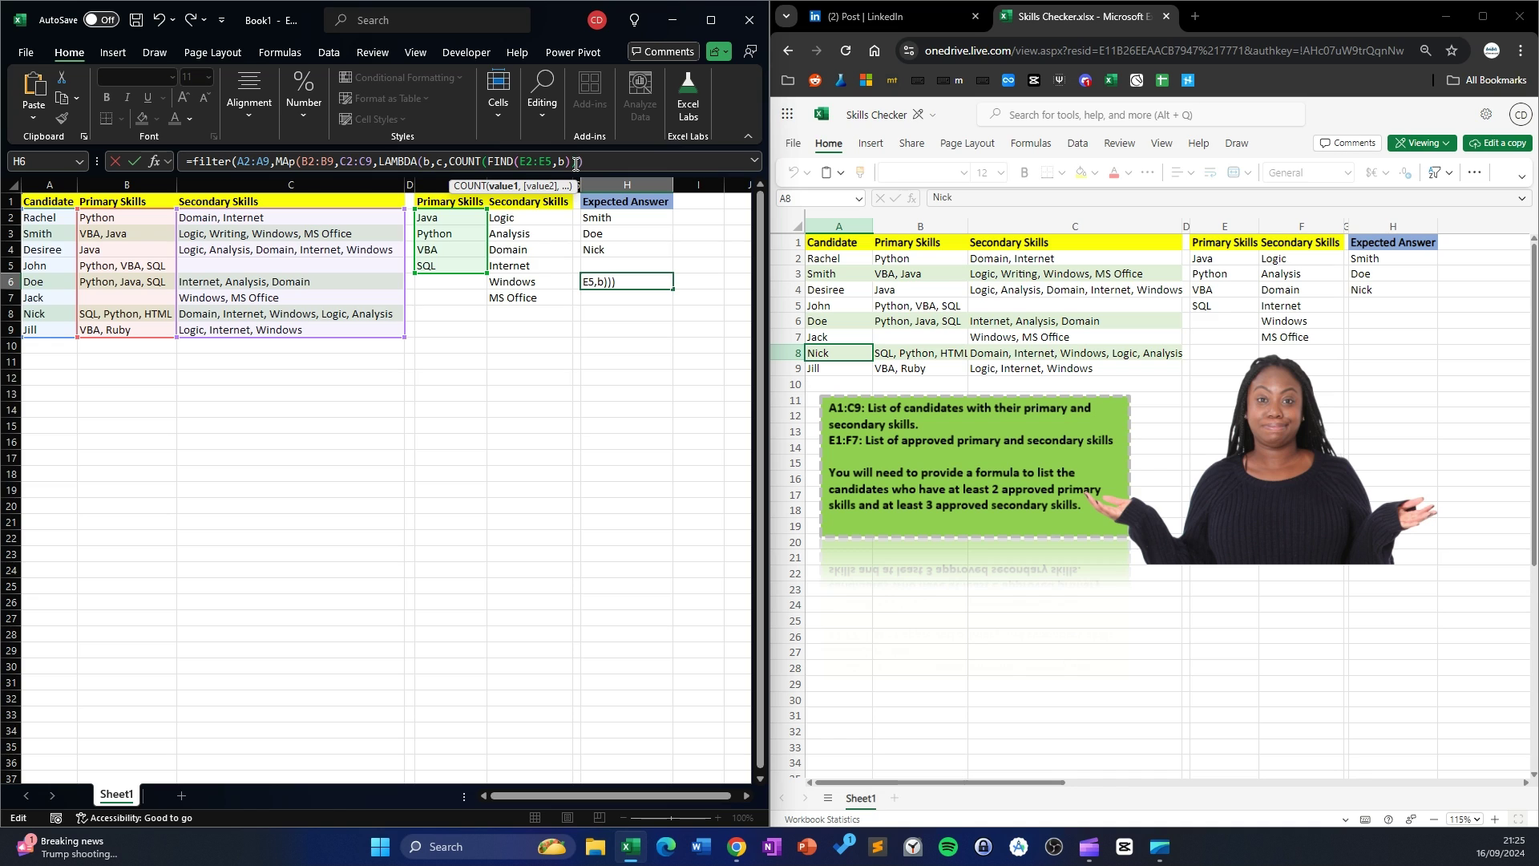
key("Right")
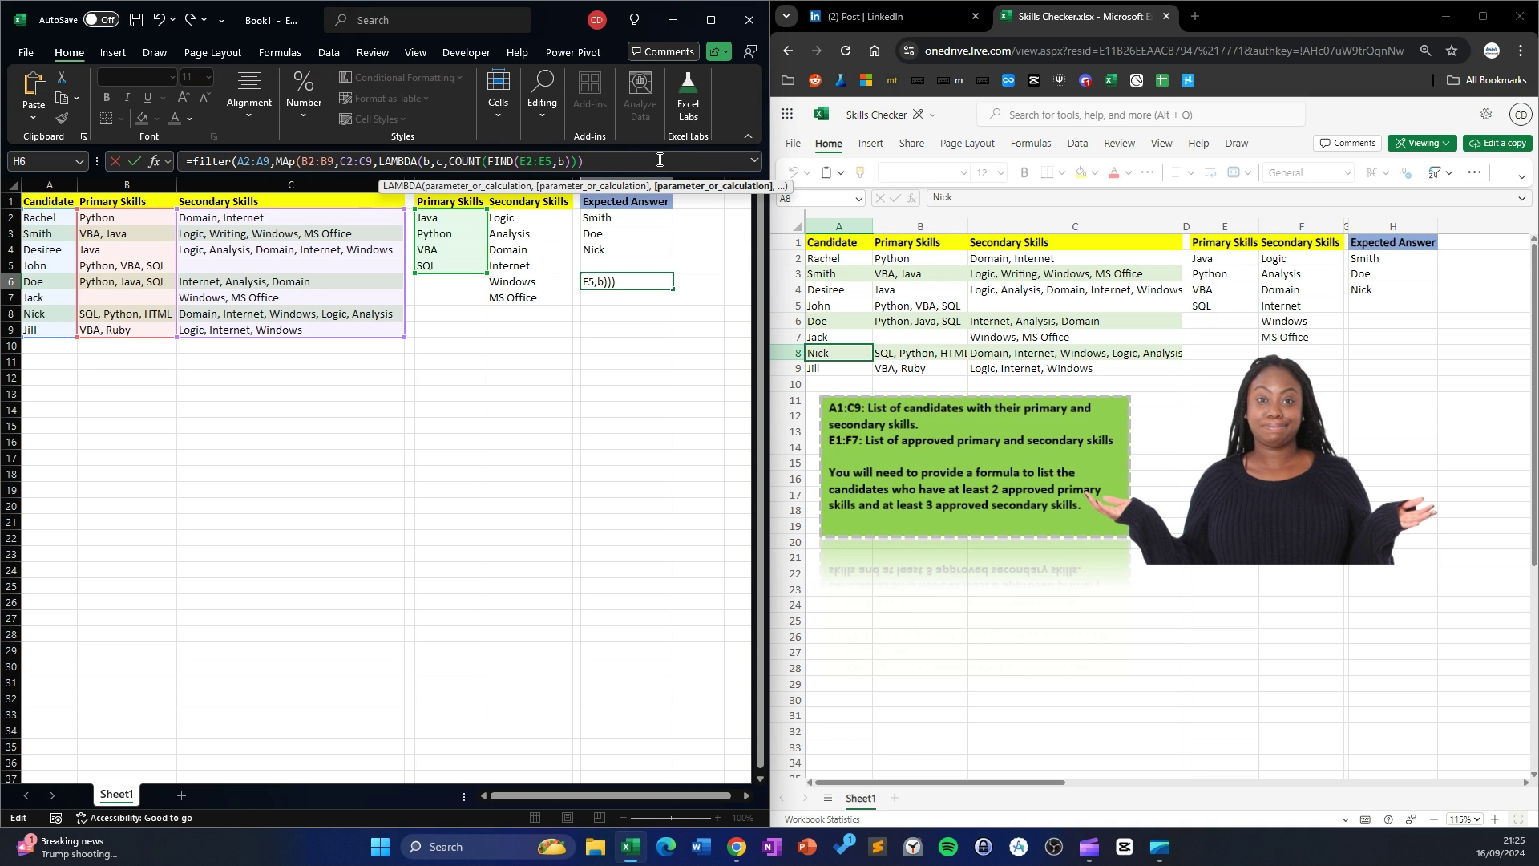
type(">1")
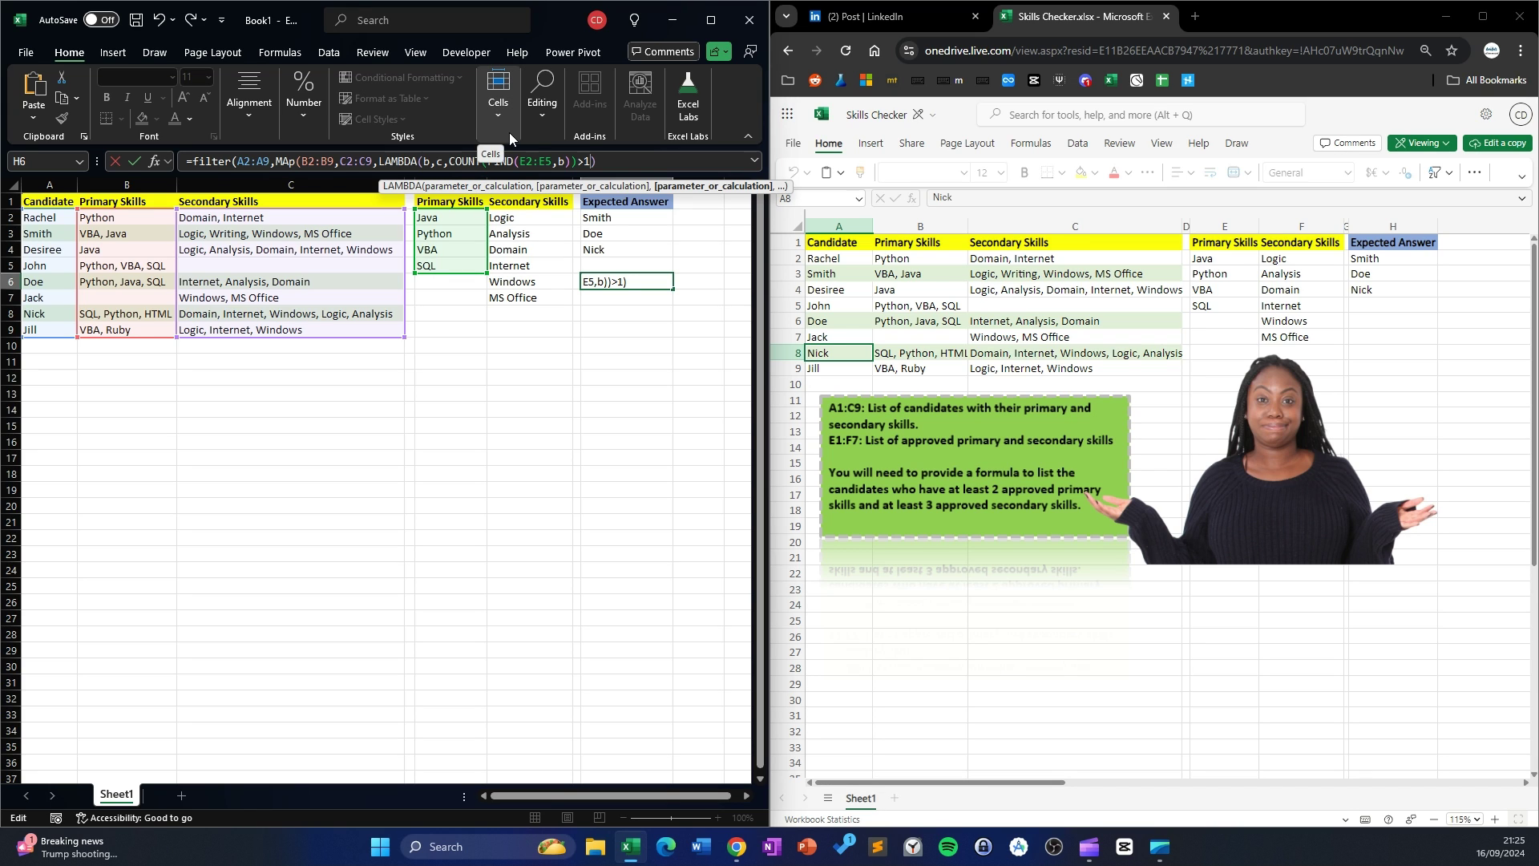
Enclose the primary skills condition in parentheses and multiply it by a copy of itself
left_click(452, 161)
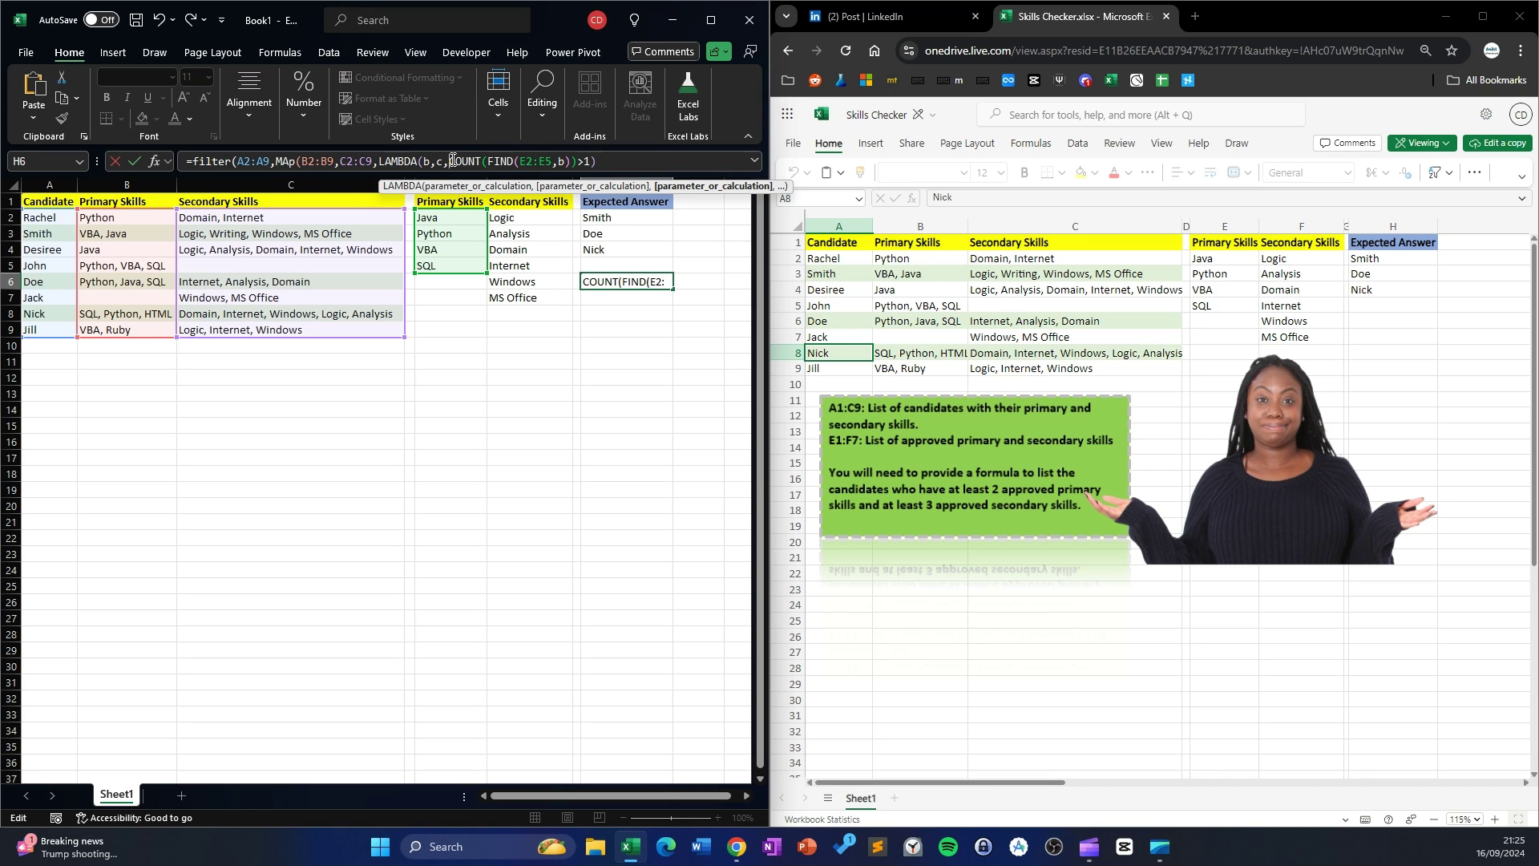
type("(")
left_click_drag(451, 161, 614, 168)
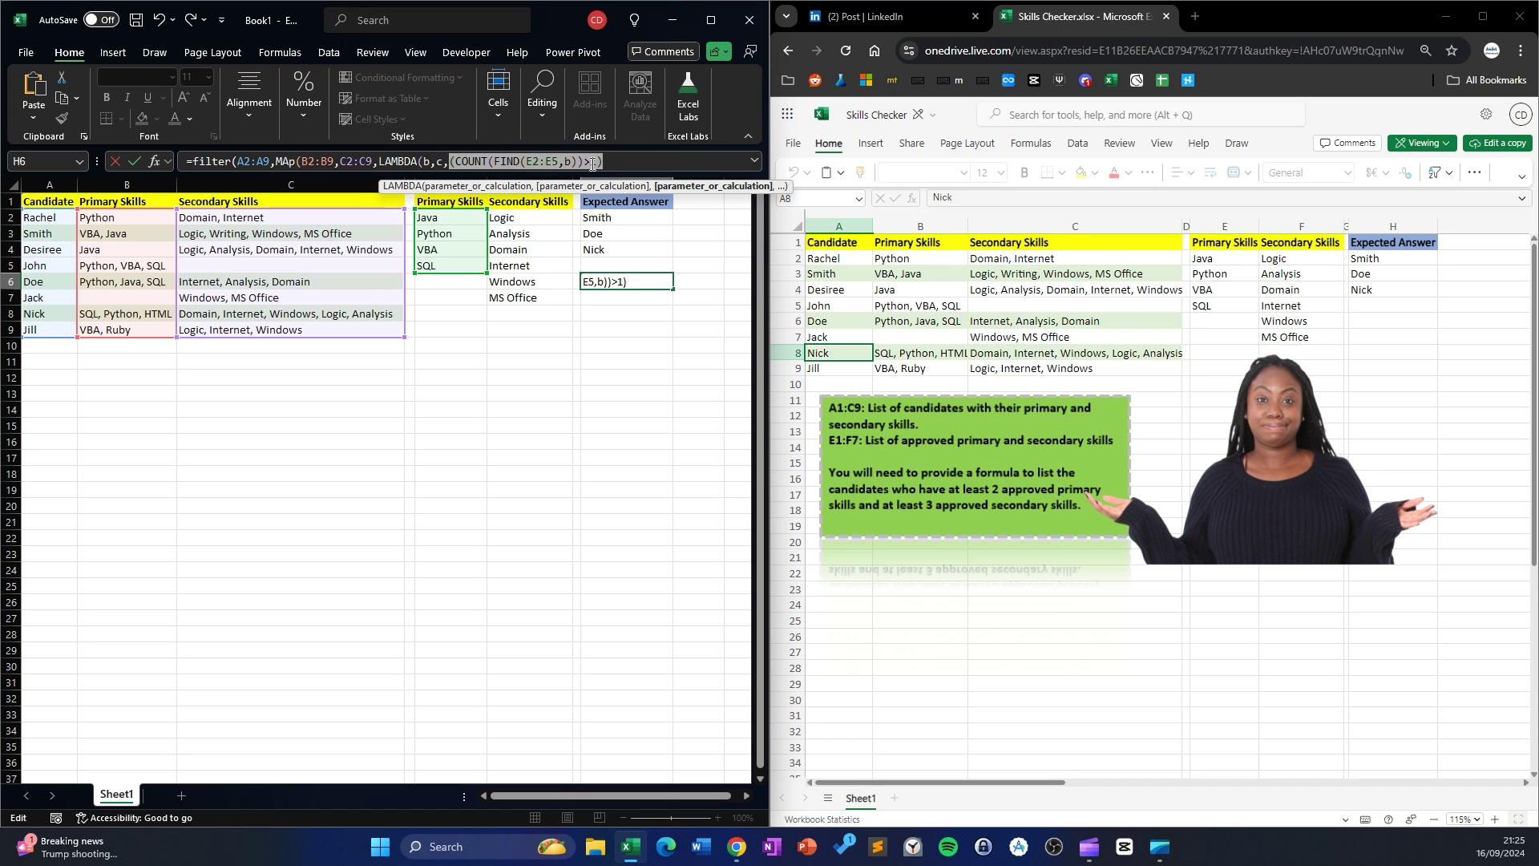
left_click(617, 164)
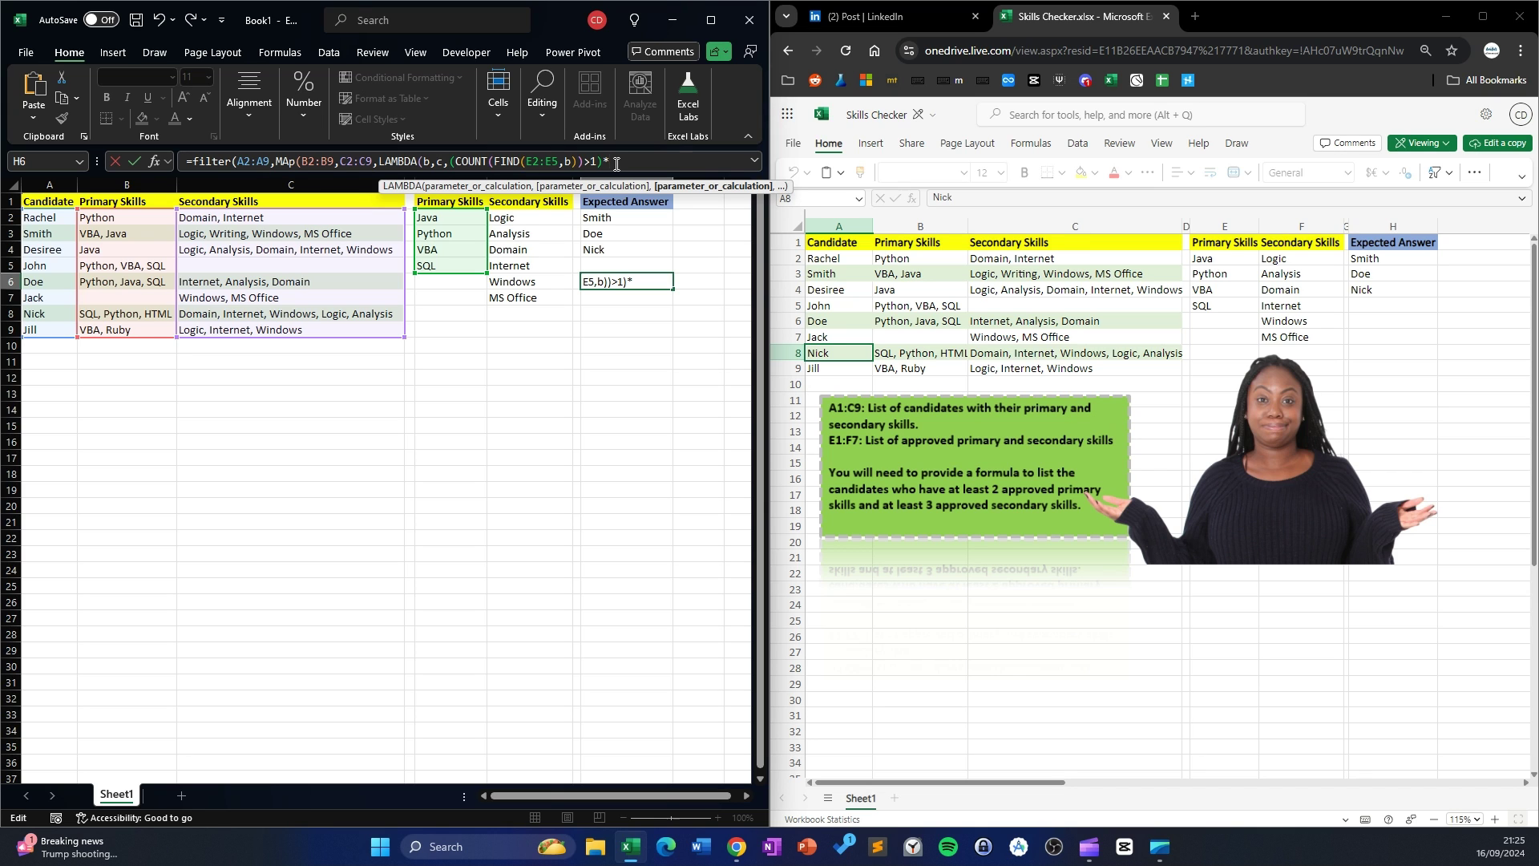
key("BackSpace")
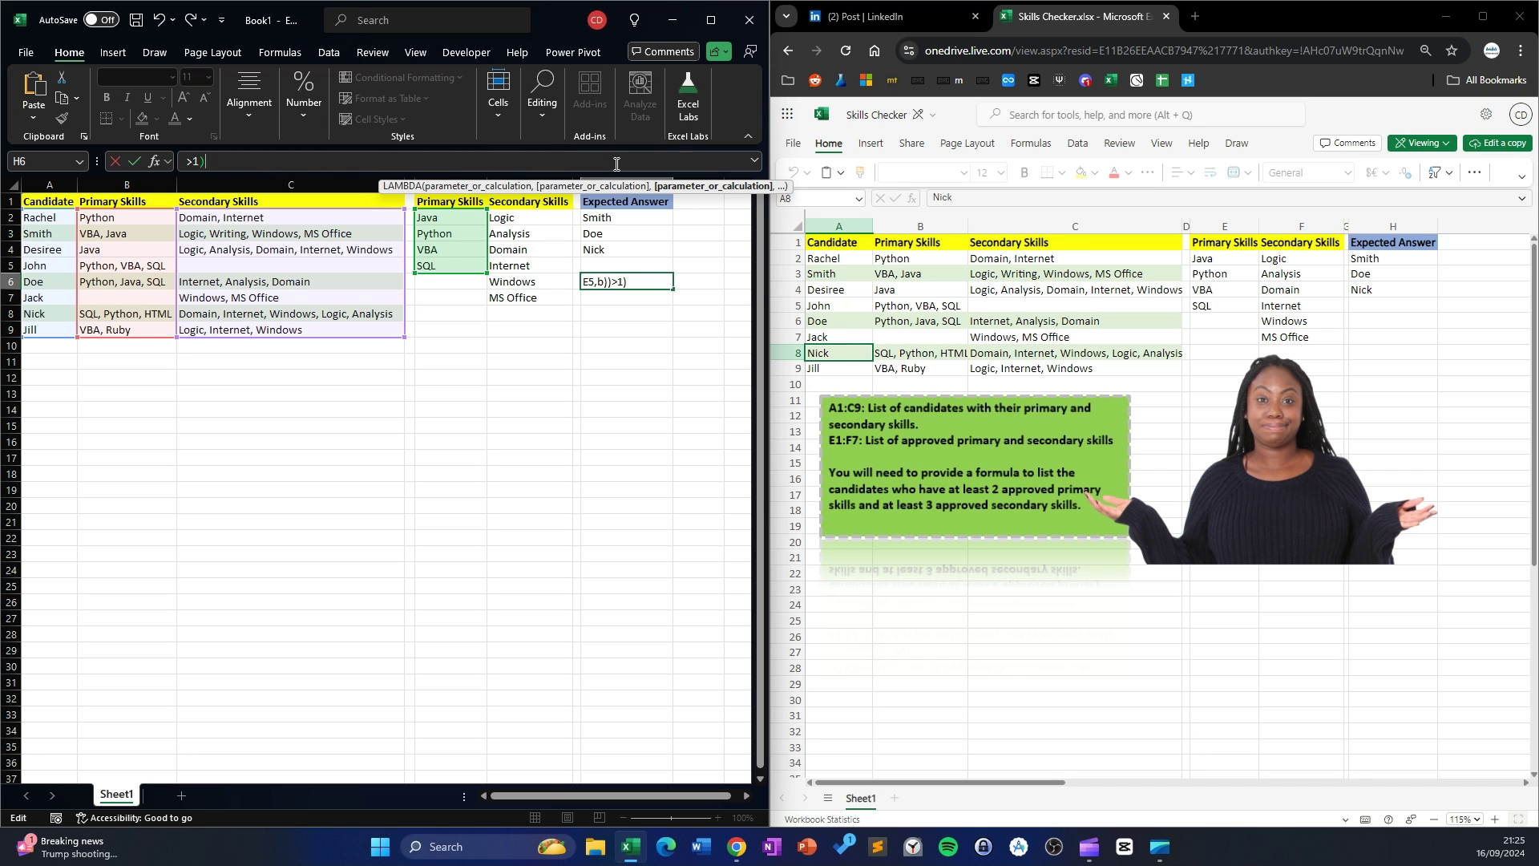
Enlarge the formula bar and make the copied condition's FIND look for the approved secondary skills F2:F7 within the parameter c
left_click(754, 161)
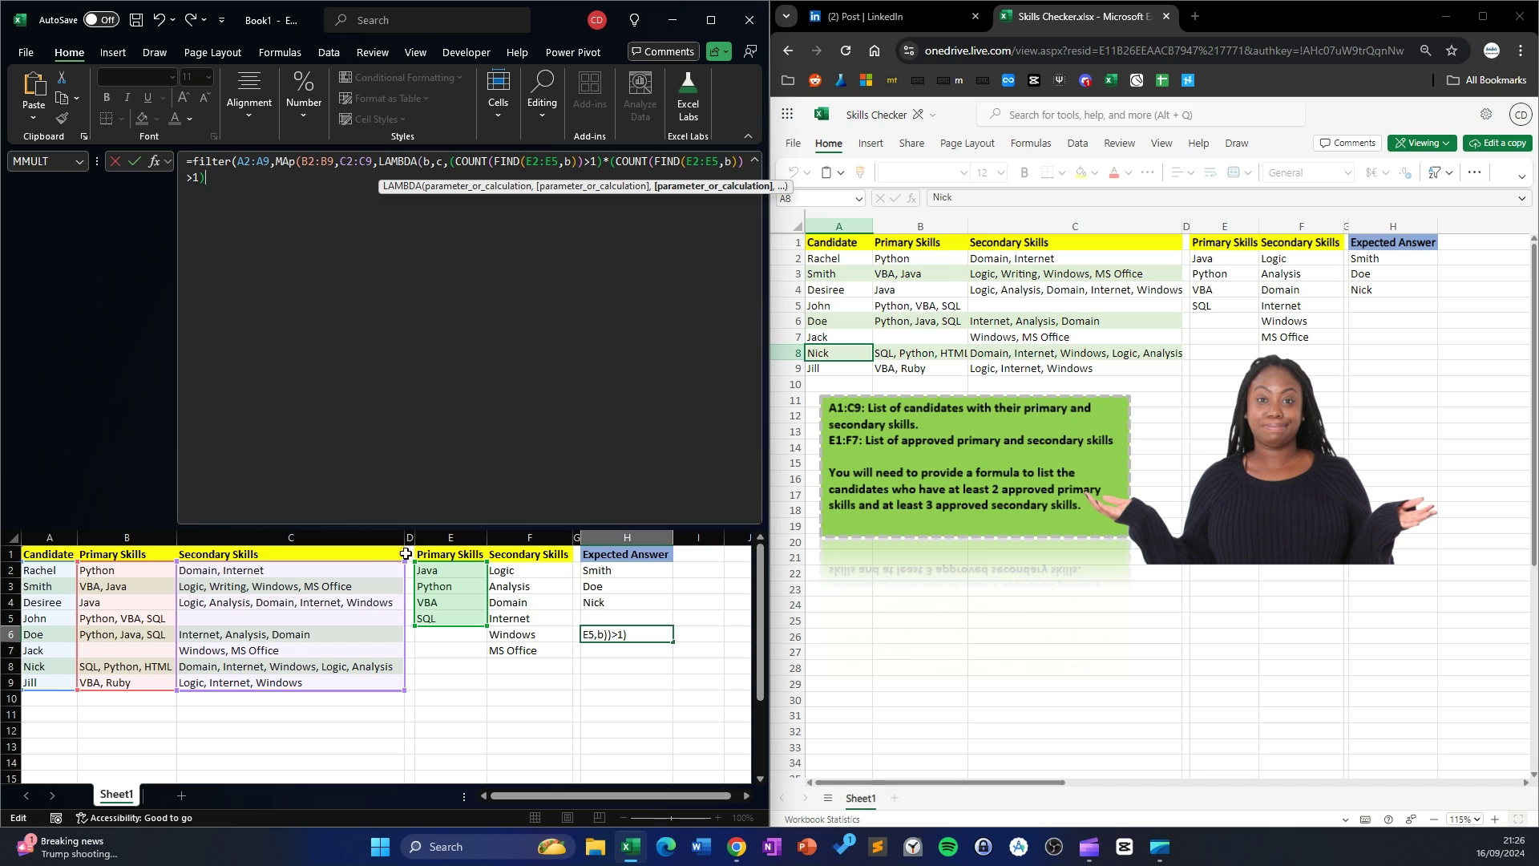
left_click_drag(439, 524, 454, 255)
left_click(681, 161)
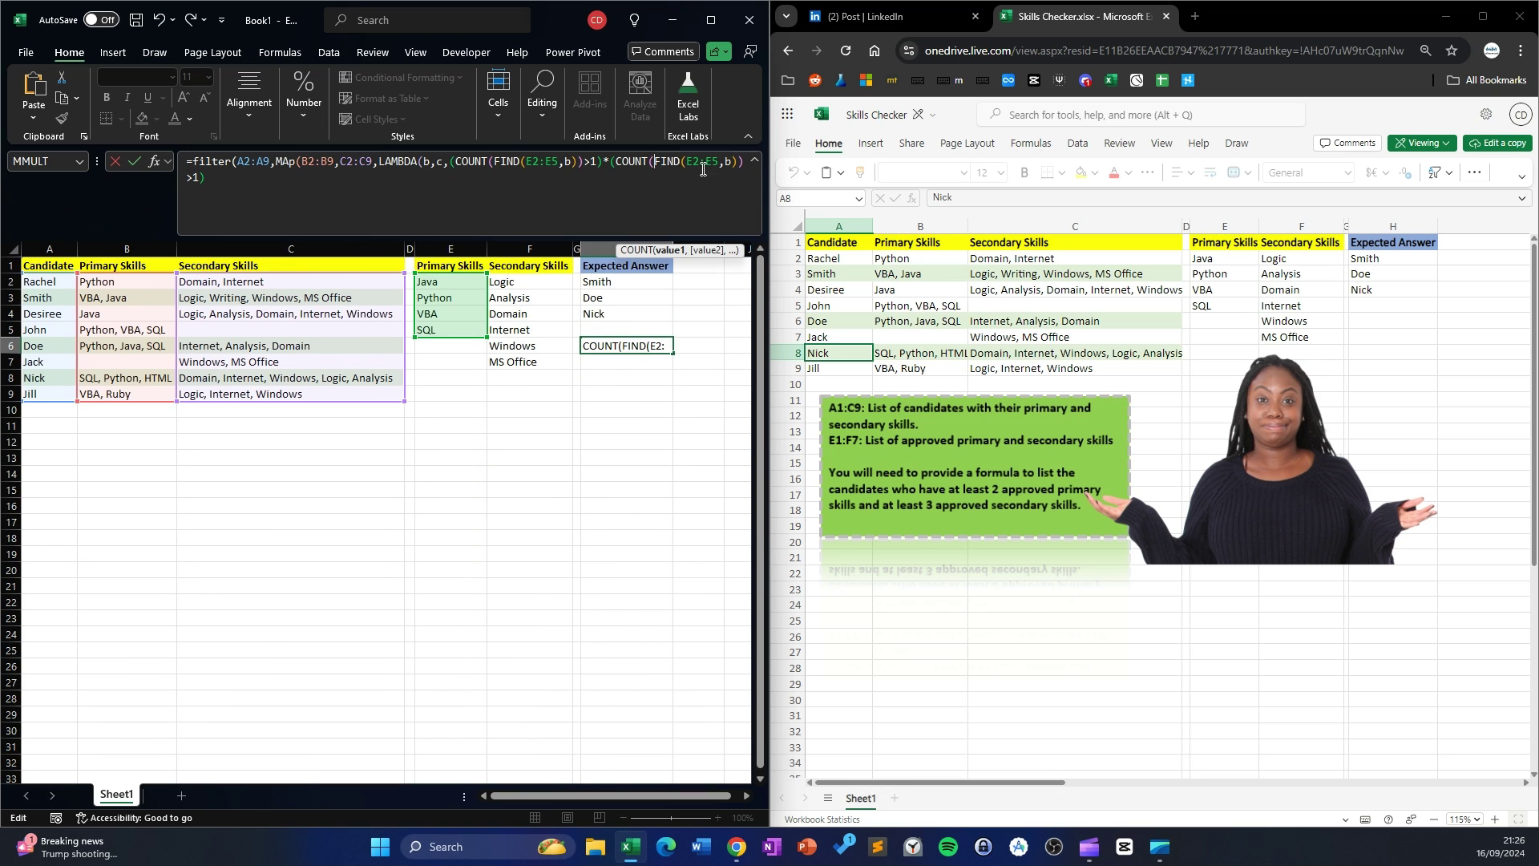
left_click_drag(685, 161, 720, 161)
left_click_drag(526, 282, 514, 361)
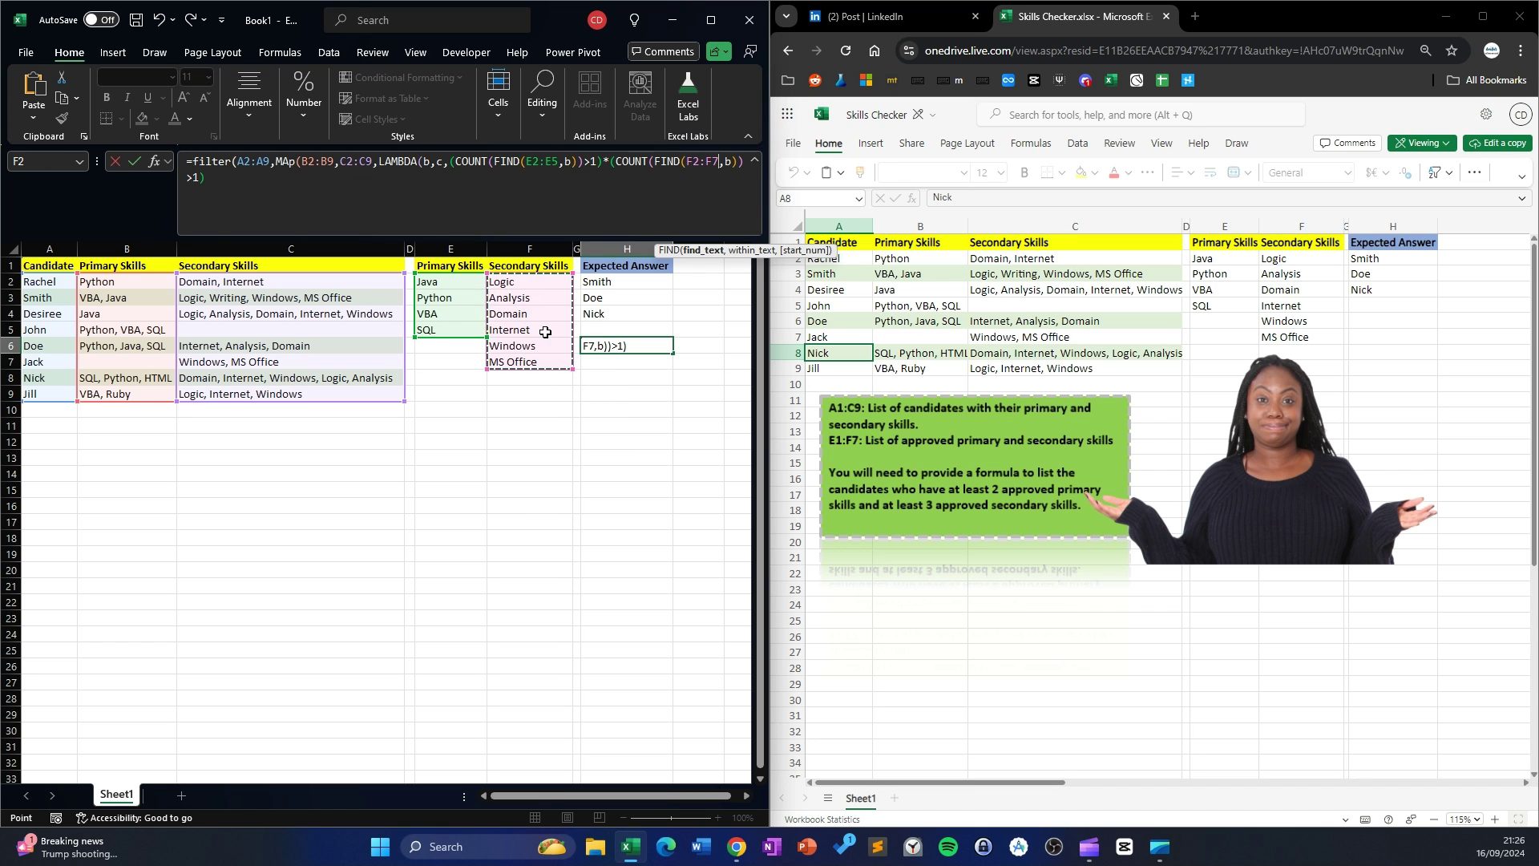
double_click(725, 162)
key("Delete")
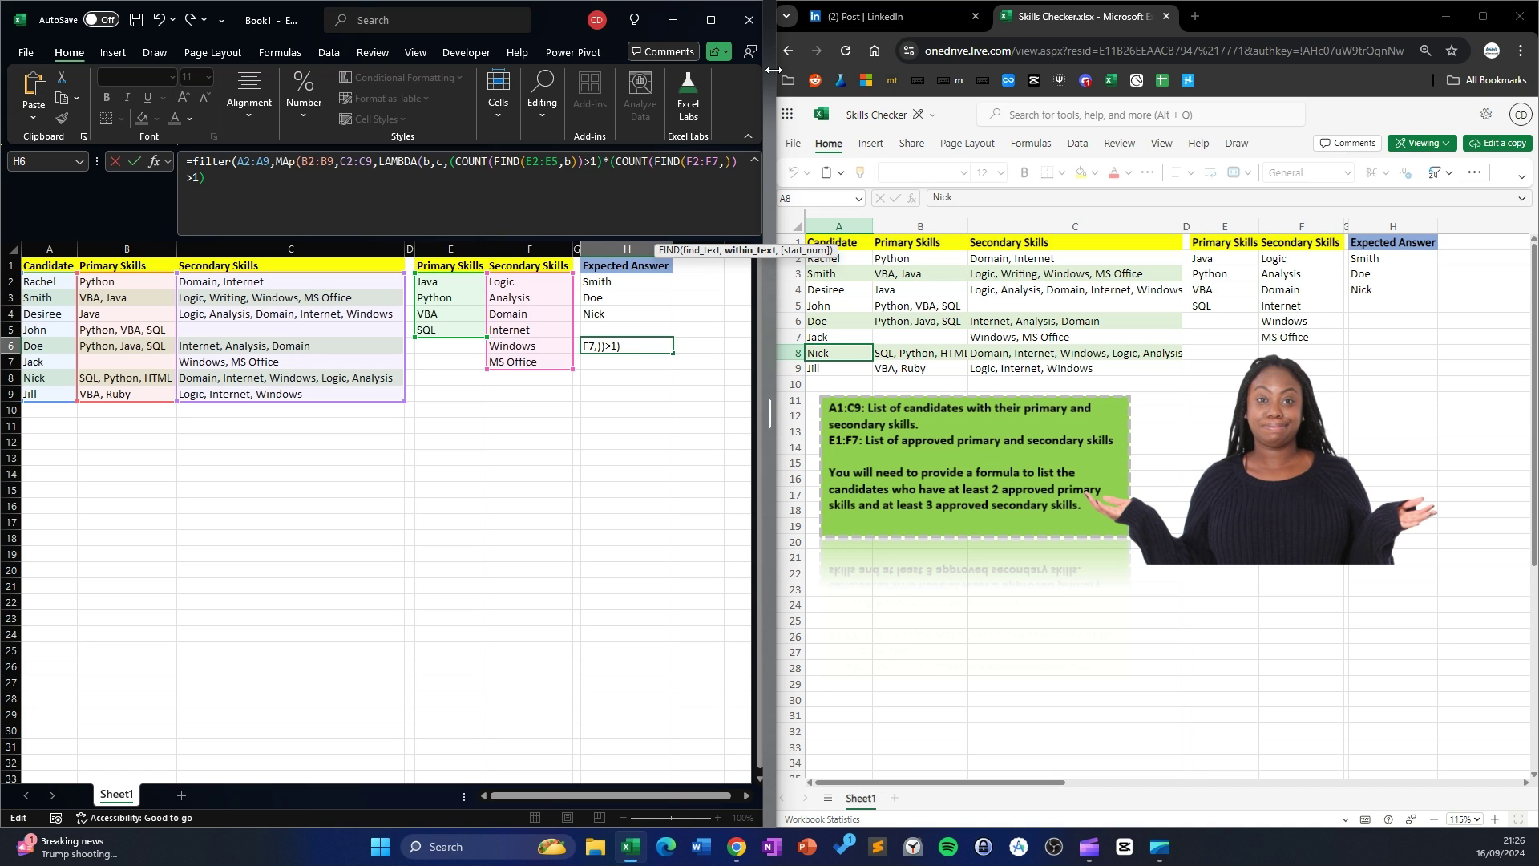
type("c")
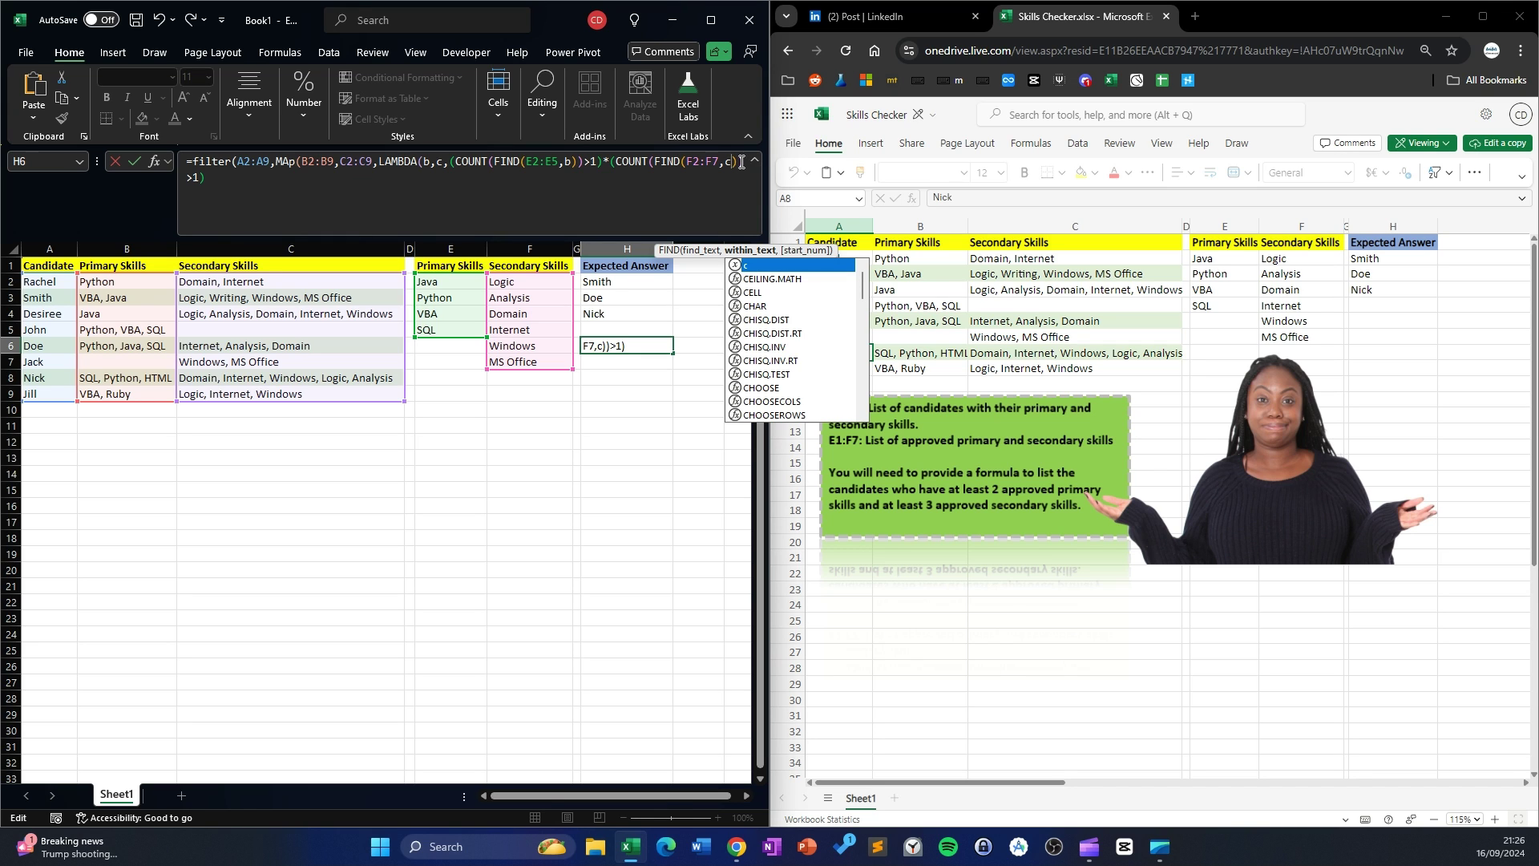
Set the secondary skills condition to greater than 2, close all open functions and commit the formula in H6
left_click(200, 183)
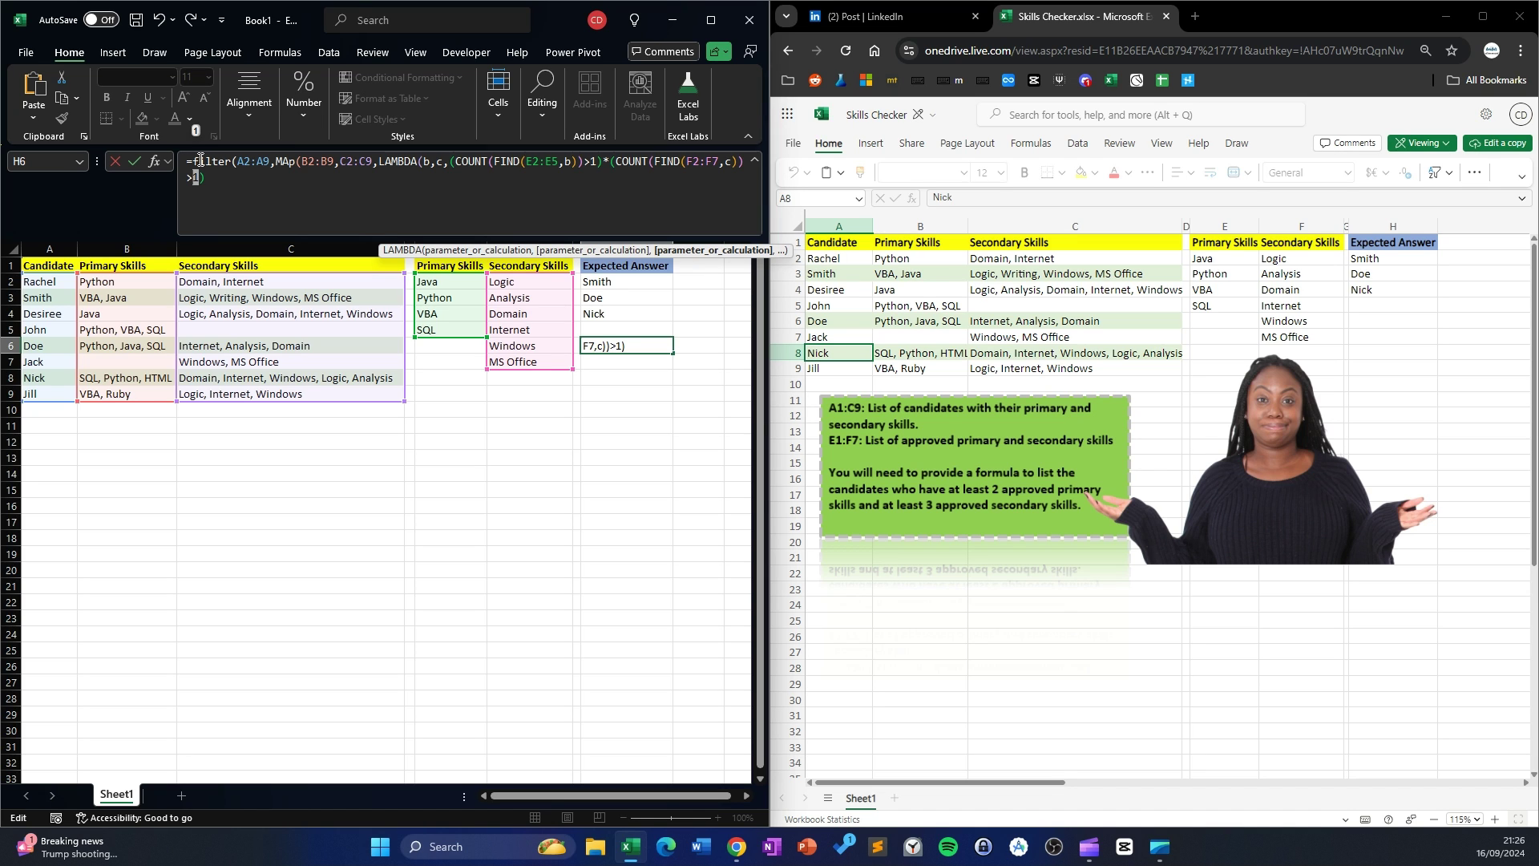
type("2")
type(")")
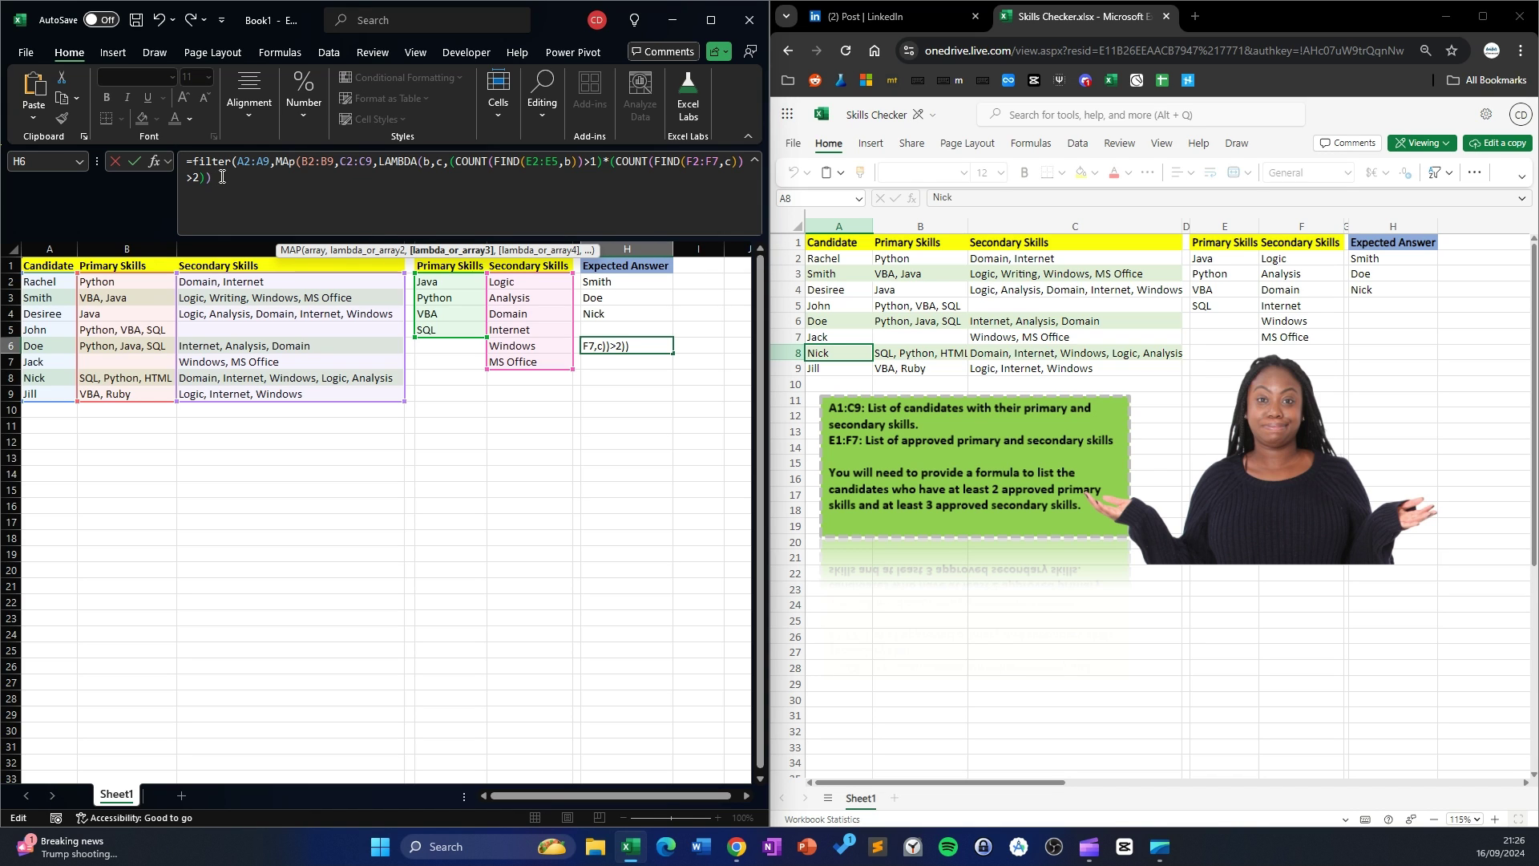
type("))")
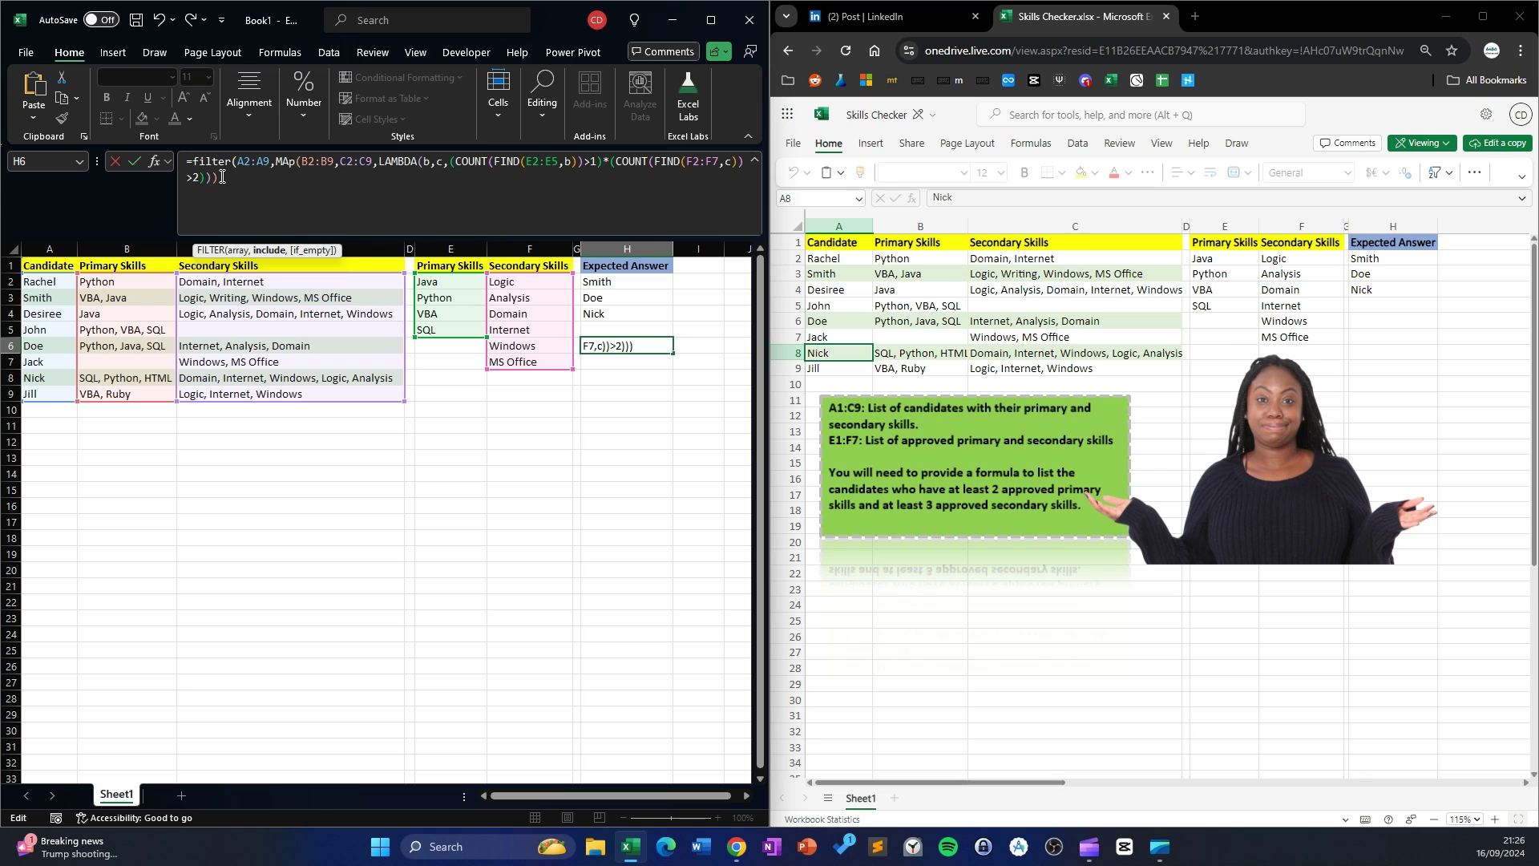
key("Return")
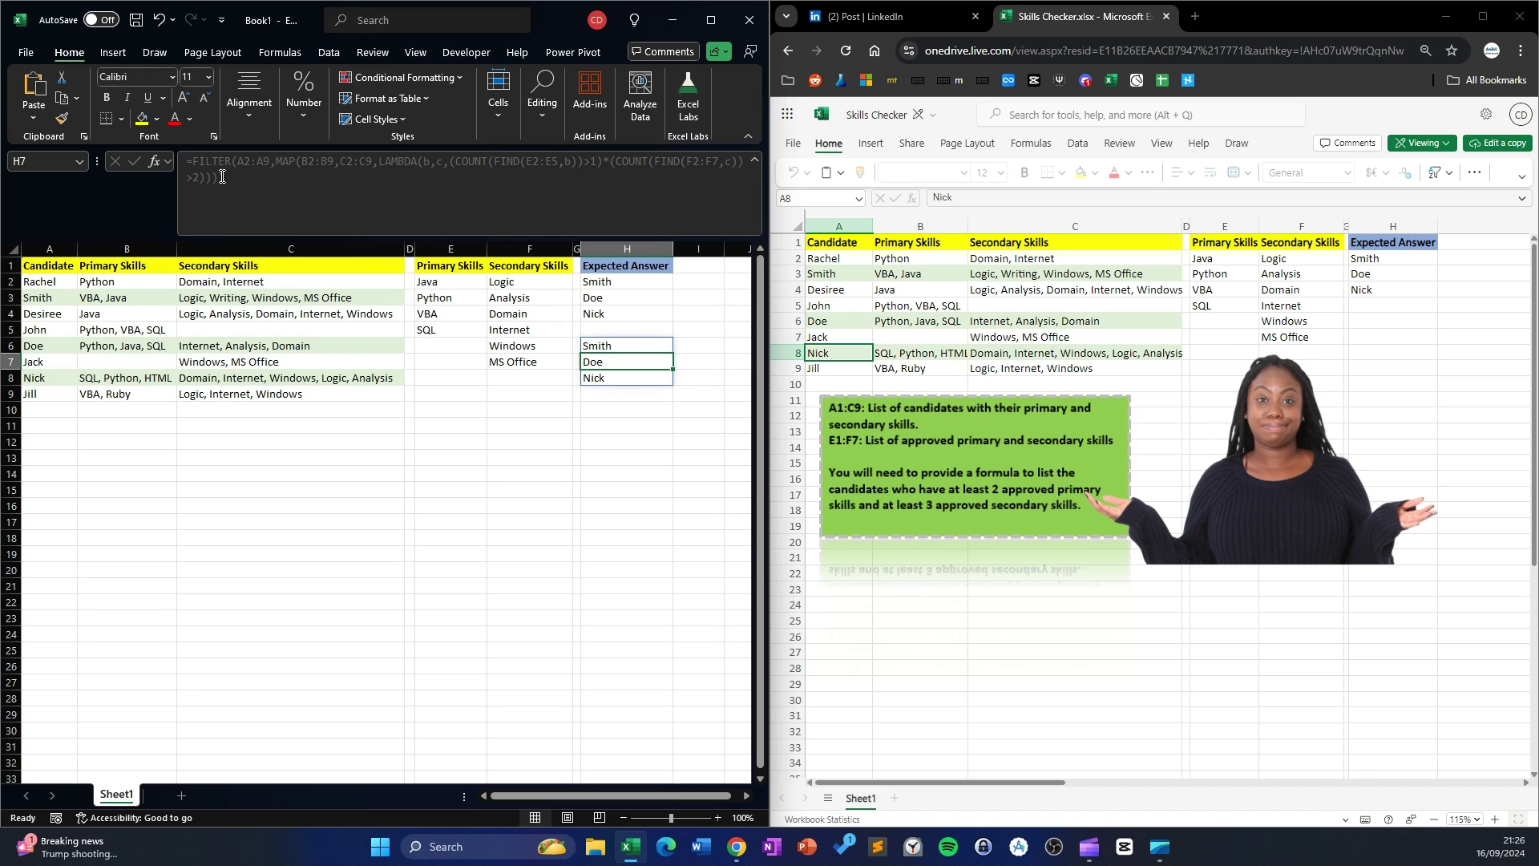
Review the finished formula in H6, highlighting its MAP function
left_click(664, 442)
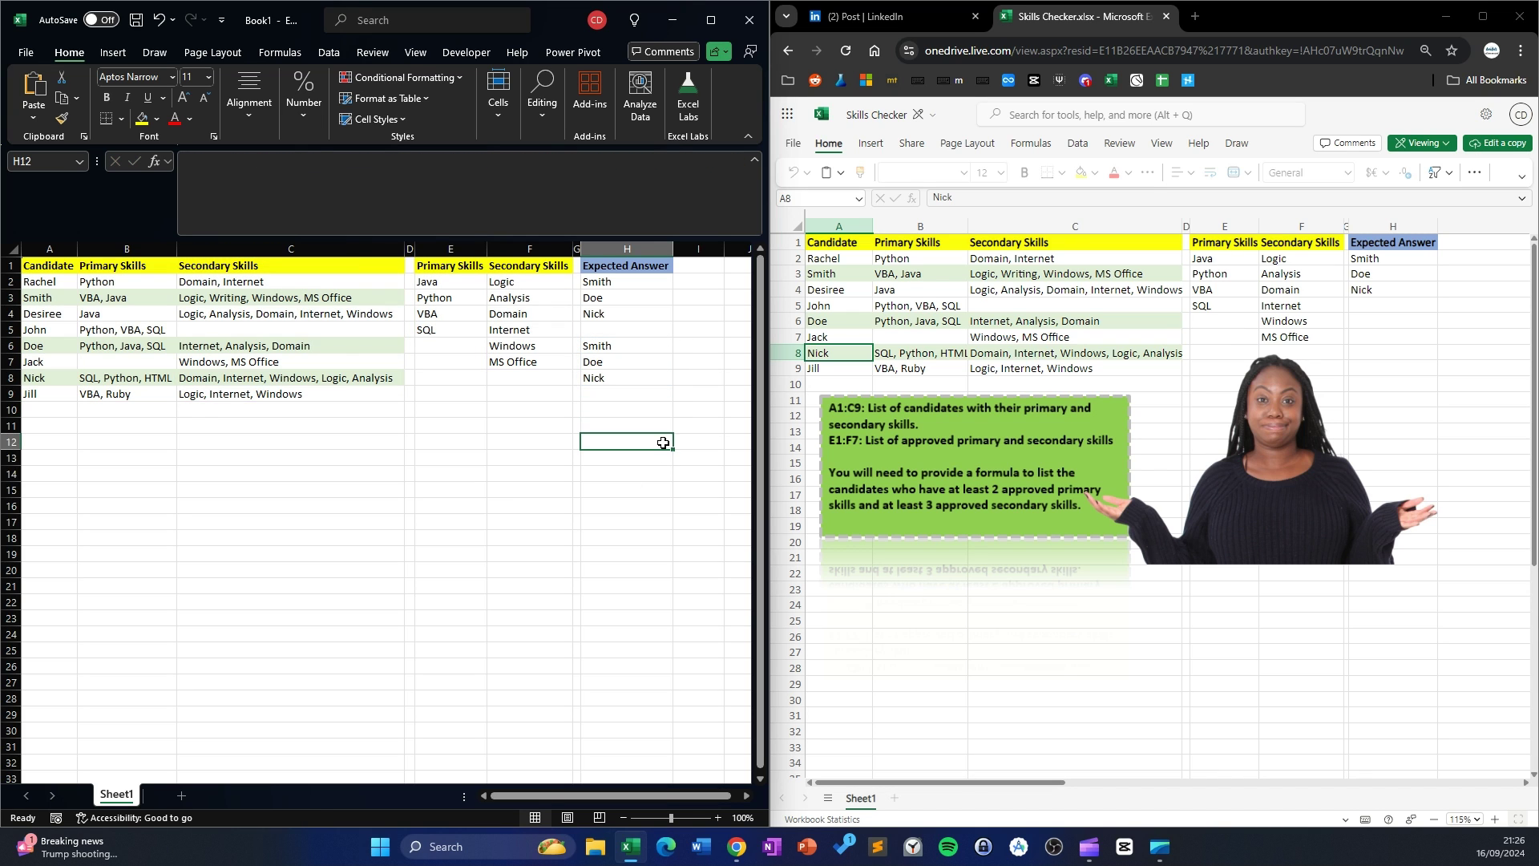
left_click(635, 341)
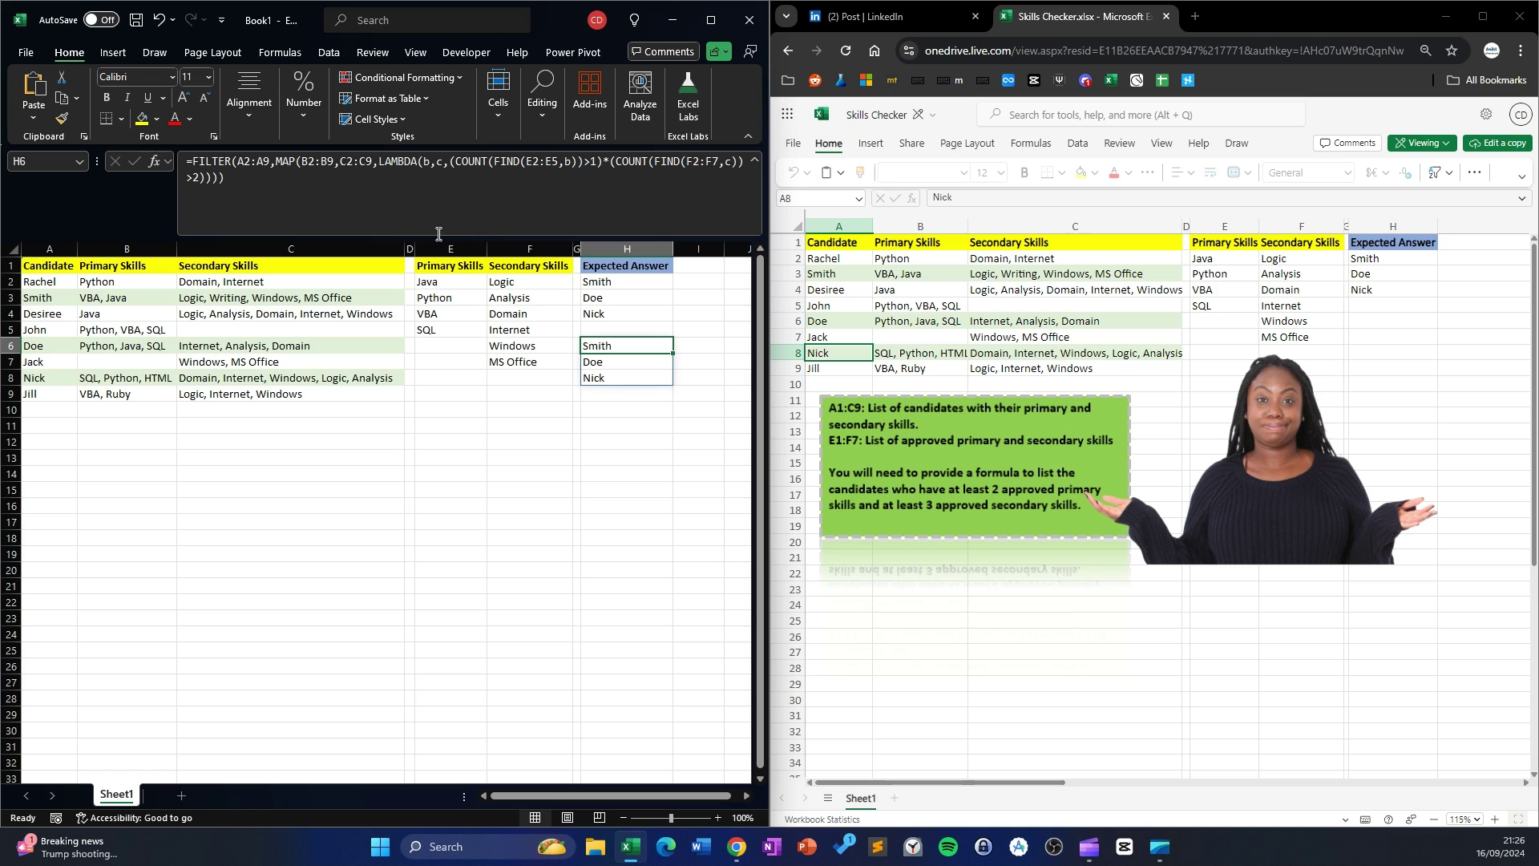
left_click(279, 161)
double_click(285, 161)
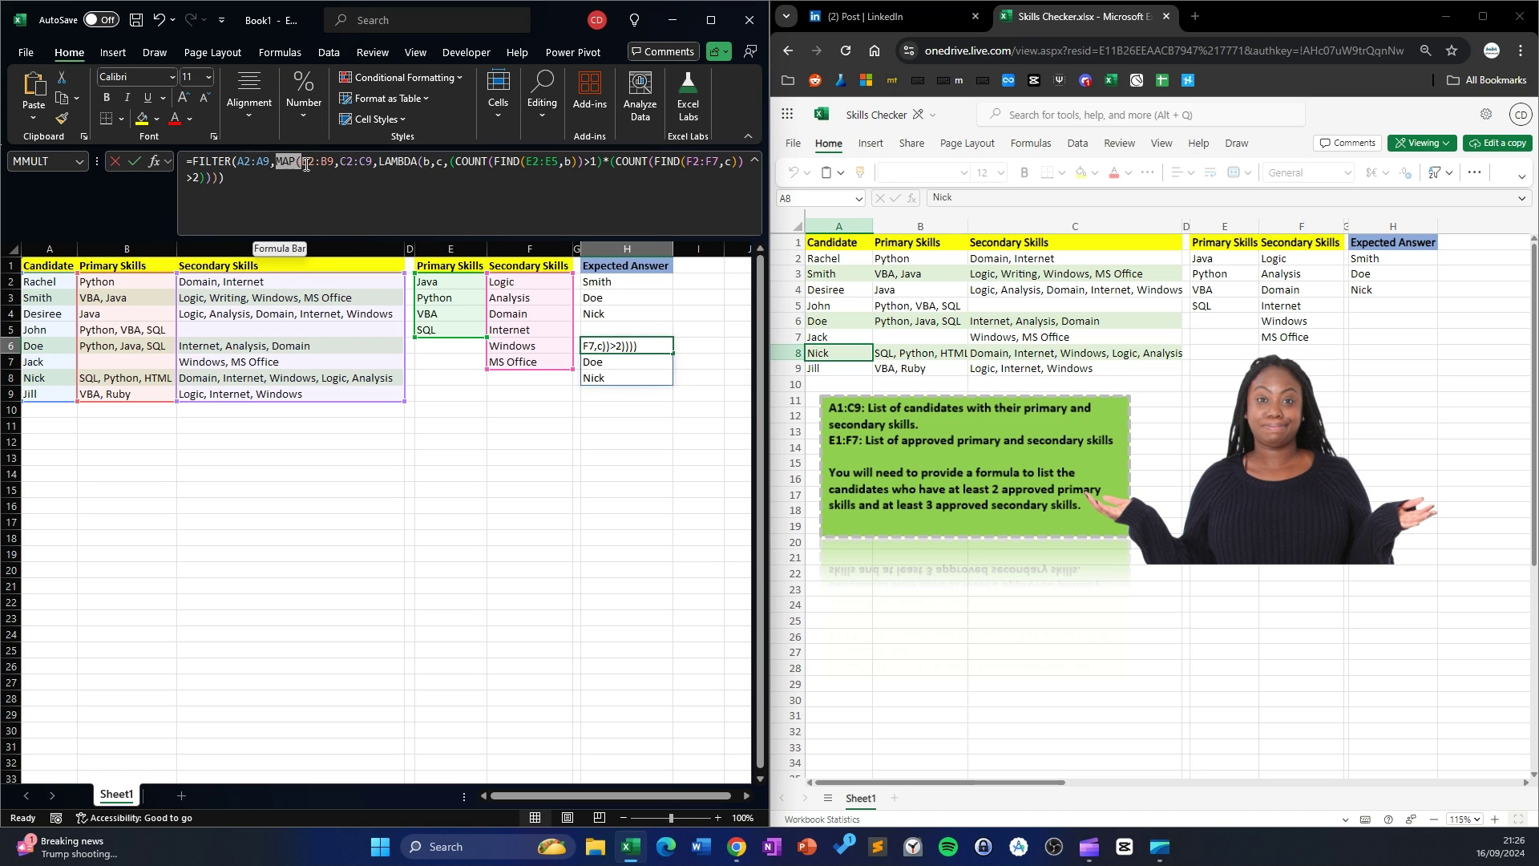